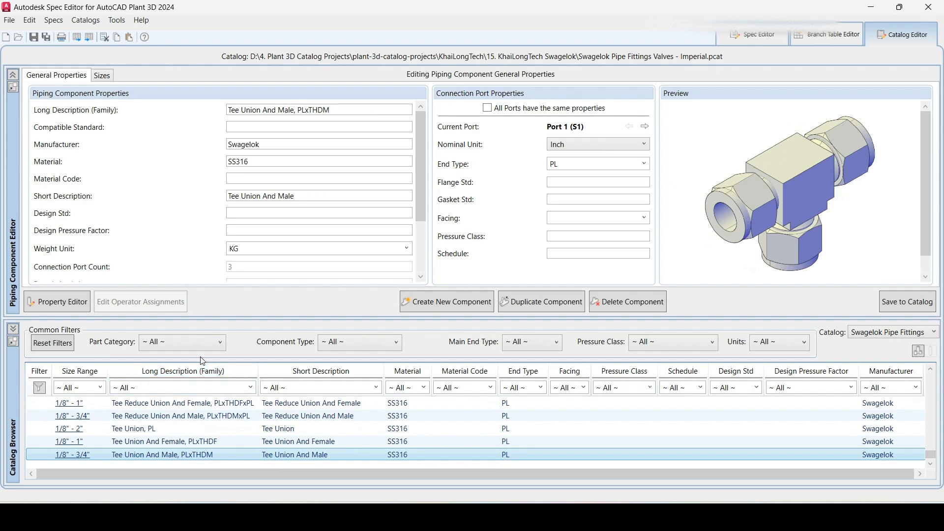
# Examine the sizes and dimension parameters of the Imperial catalog's components, from the tee unions up to the 3 Way Ball Valve Female.
pyautogui.click(106, 75)
pyautogui.click(282, 444)
pyautogui.press('Up')
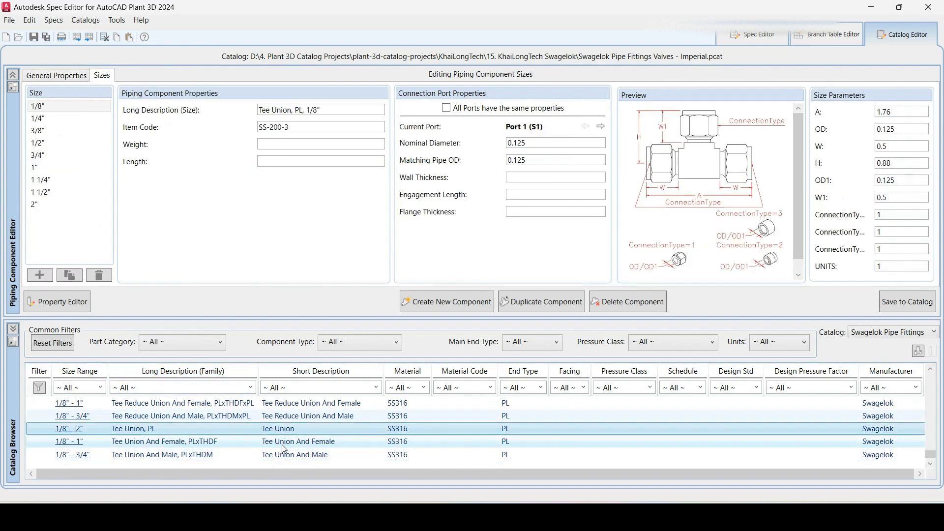
pyautogui.press('Up')
pyautogui.press('Up')
pyautogui.press('Up')
pyautogui.press('Up')
pyautogui.press('Up')
pyautogui.press('Up')
pyautogui.press('Up')
pyautogui.press('Up')
pyautogui.press('Up')
pyautogui.press('Up')
pyautogui.press('Up')
pyautogui.press('Up')
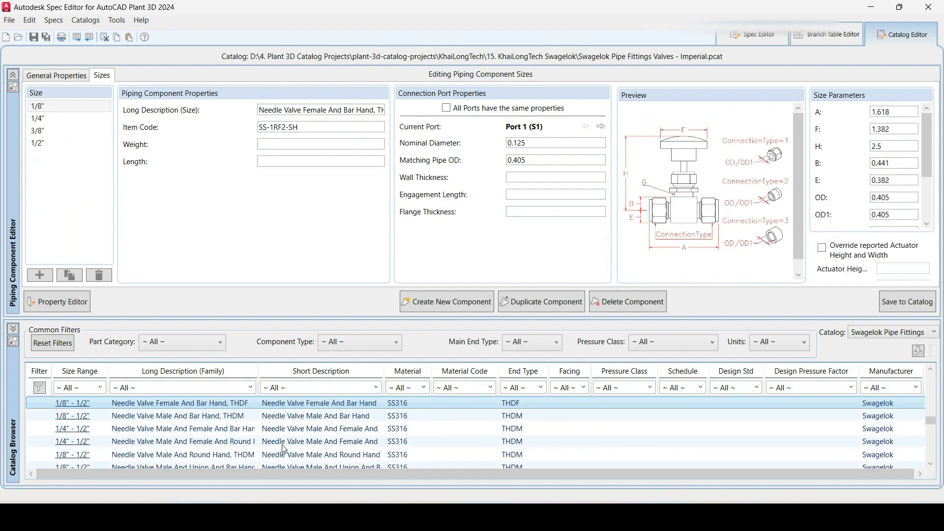
pyautogui.press('Up')
pyautogui.press('Up')
pyautogui.press('Up')
pyautogui.press('Up')
pyautogui.press('Up')
pyautogui.press('Up')
pyautogui.press('Up')
pyautogui.press('Up')
pyautogui.press('Up')
pyautogui.press('Up')
pyautogui.press('Up')
pyautogui.press('Up')
pyautogui.press('Up')
pyautogui.press('Up')
pyautogui.press('Up')
pyautogui.press('Up')
pyautogui.press('Up')
pyautogui.press('Up')
pyautogui.press('Up')
pyautogui.press('Up')
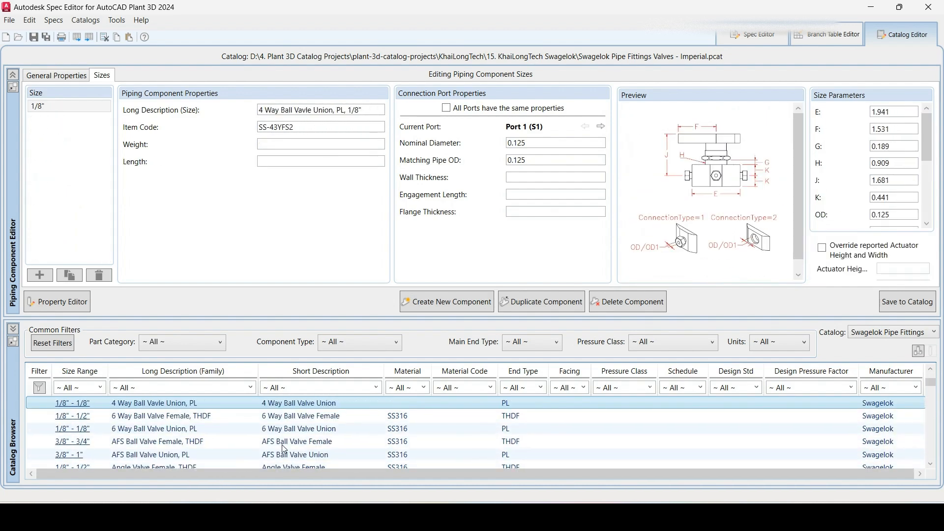
pyautogui.press('Up')
pyautogui.press('Up')
pyautogui.press('Up')
# Switch the catalog to Swagelok Pipe Fittings Valves - Metric and select the 3 Way Ball Valve Union, PL component.
pyautogui.click(864, 336)
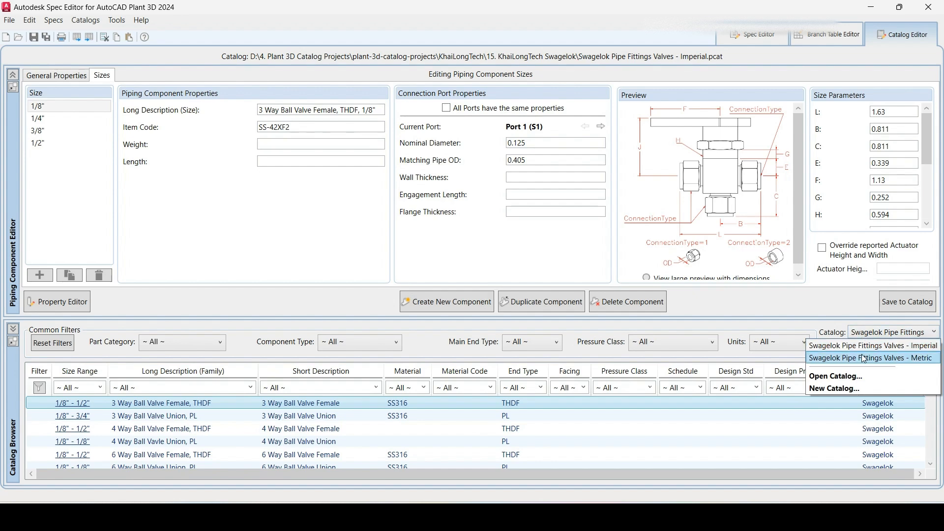
pyautogui.click(862, 355)
pyautogui.click(353, 417)
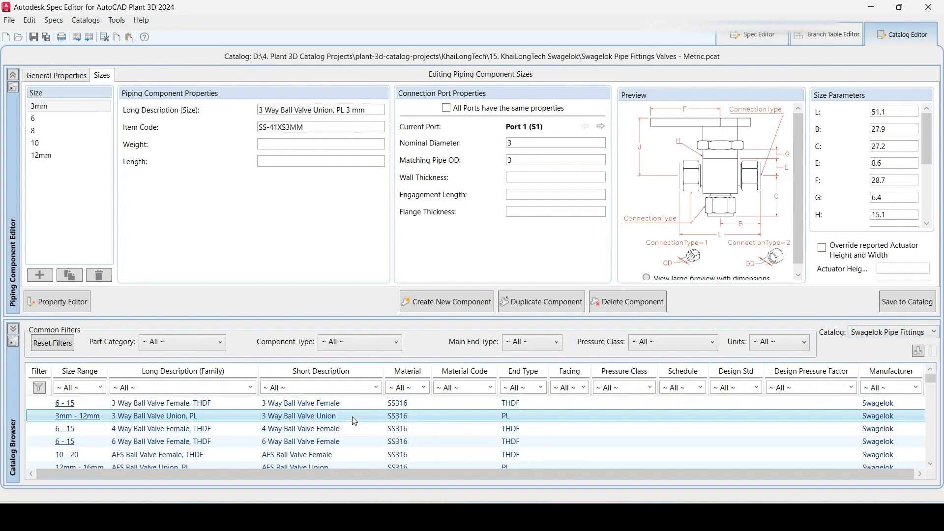
# Examine the sizes and dimension parameters of the Metric catalog's components down to Tee Union And Male, PLxTHDM.
pyautogui.press('Down')
pyautogui.press('Down')
pyautogui.press('Down')
pyautogui.press('Down')
pyautogui.press('Down')
pyautogui.press('Down')
pyautogui.press('Down')
pyautogui.press('Down')
pyautogui.press('Down')
pyautogui.press('Down')
pyautogui.press('Down')
pyautogui.press('Down')
pyautogui.press('Down')
pyautogui.press('Down')
pyautogui.press('Down')
pyautogui.press('Down')
pyautogui.press('Down')
pyautogui.press('Down')
pyautogui.press('Down')
pyautogui.press('Down')
pyautogui.press('Down')
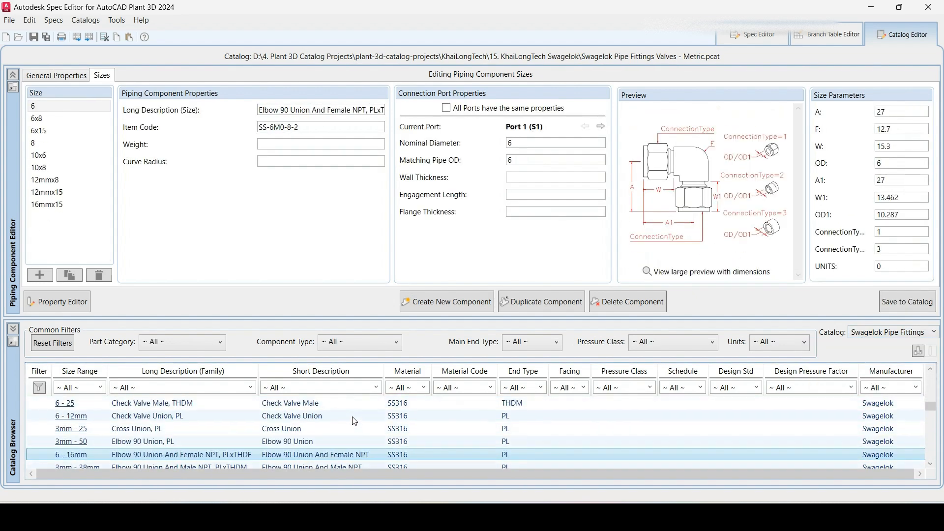
pyautogui.press('Down')
pyautogui.press('Down')
pyautogui.press('Down')
pyautogui.press('Down')
pyautogui.press('Down')
pyautogui.press('Down')
pyautogui.press('Down')
pyautogui.press('Down')
pyautogui.press('Down')
pyautogui.press('Down')
pyautogui.press('Down')
pyautogui.press('Down')
pyautogui.press('Down')
pyautogui.press('Down')
pyautogui.press('Down')
pyautogui.press('Down')
pyautogui.press('Down')
pyautogui.press('Down')
pyautogui.press('Down')
pyautogui.press('Down')
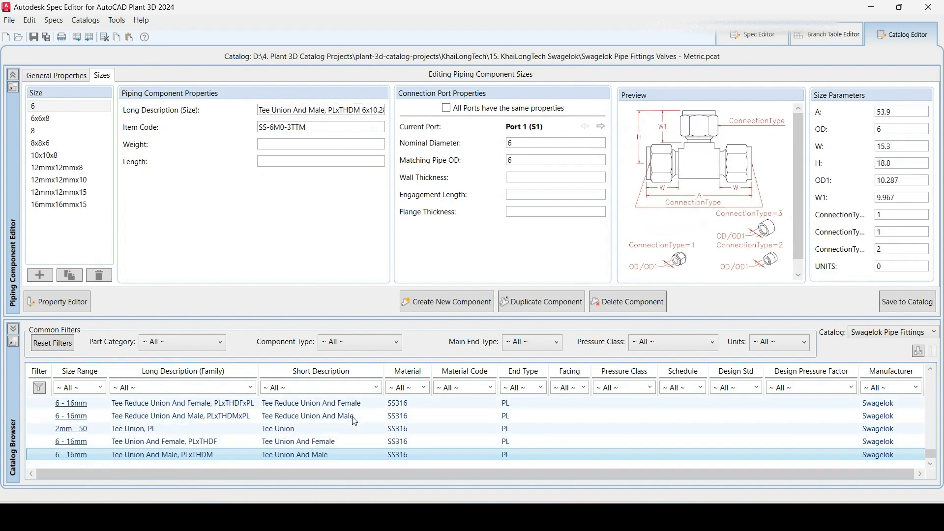
# Review the general properties and 3D previews of the Metric components, from Tee Union And Male up to 3 Way Ball Valve Female.
pyautogui.click(43, 78)
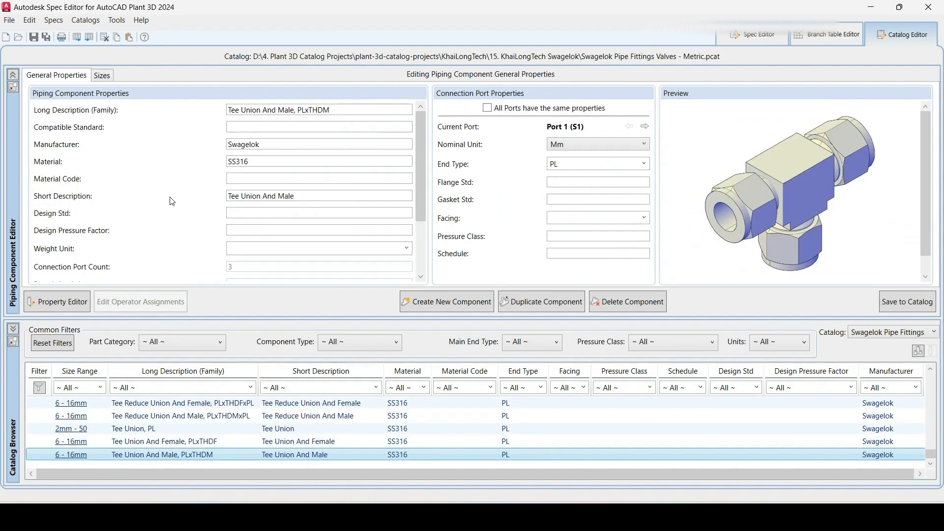
pyautogui.press('Up')
pyautogui.press('Up')
pyautogui.press('Up')
pyautogui.press('Up')
pyautogui.press('Up')
pyautogui.press('Up')
pyautogui.press('Up')
pyautogui.press('Up')
pyautogui.press('Up')
pyautogui.press('Up')
pyautogui.press('Up')
pyautogui.press('Up')
pyautogui.press('Up')
pyautogui.press('Up')
pyautogui.press('Up')
pyautogui.press('Up')
pyautogui.press('Up')
pyautogui.press('Up')
pyautogui.press('Up')
pyautogui.press('Up')
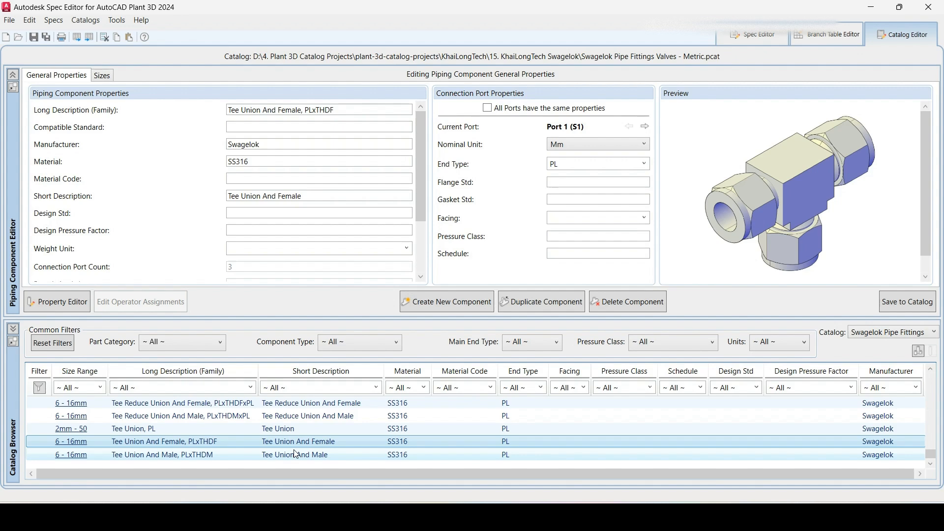
pyautogui.press('Up')
pyautogui.press('Up')
pyautogui.press('Up')
pyautogui.press('Up')
pyautogui.press('Up')
pyautogui.press('Up')
pyautogui.press('Up')
pyautogui.press('Up')
pyautogui.press('Up')
pyautogui.press('Up')
pyautogui.press('Up')
pyautogui.press('Up')
pyautogui.press('Up')
pyautogui.press('Up')
pyautogui.press('Up')
pyautogui.press('Up')
pyautogui.press('Up')
pyautogui.press('Up')
pyautogui.press('Up')
pyautogui.press('Up')
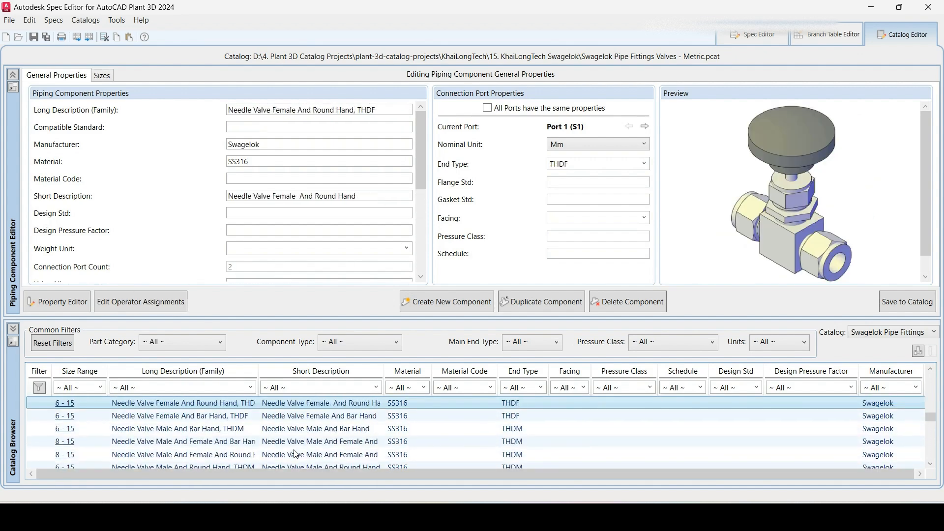
pyautogui.press('Up')
pyautogui.press('Up')
pyautogui.press('Up')
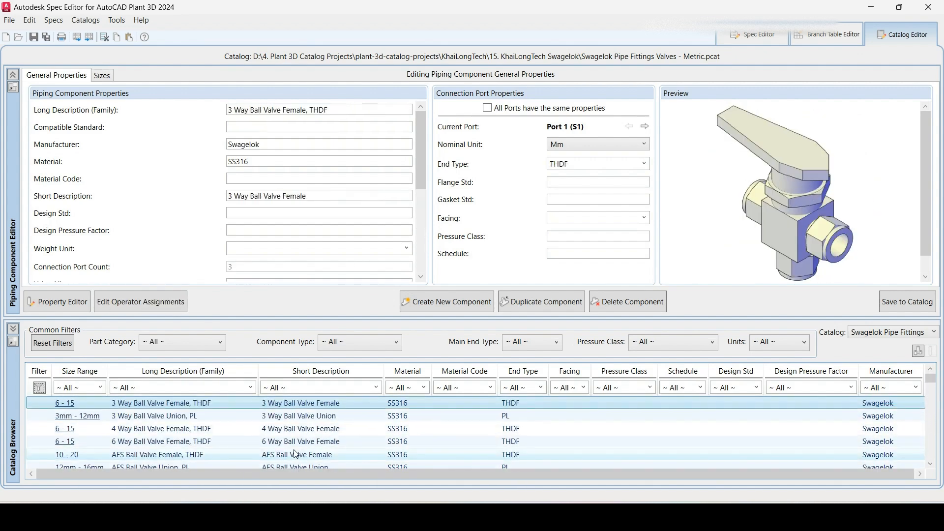
# Switch to the 000.dwg drawing in AutoCAD Plant 3D and look through the available Swagelok Imperial spec parts.
pyautogui.moveTo(522, 516)
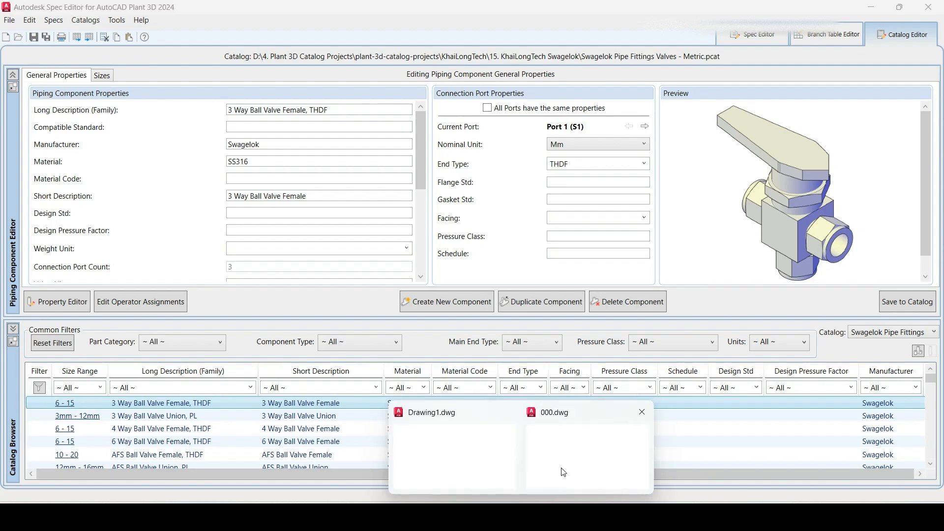
pyautogui.click(563, 472)
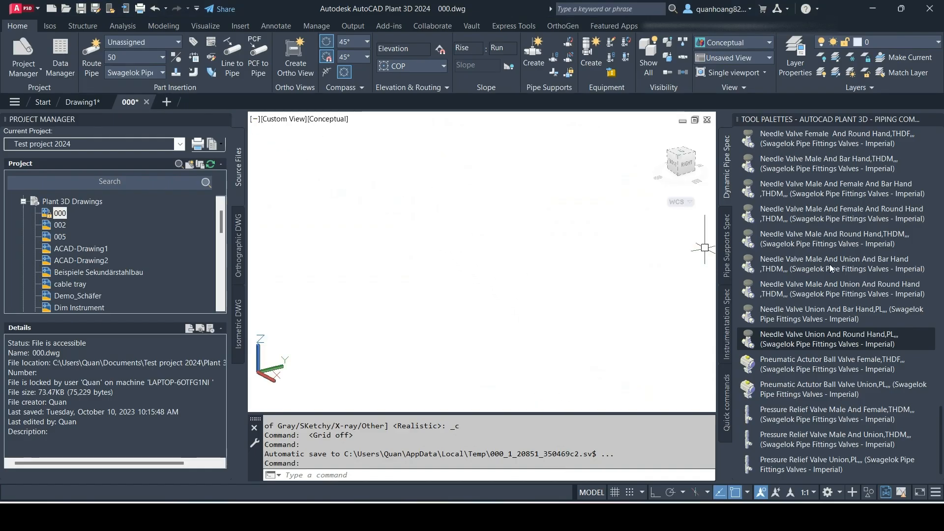
pyautogui.scroll(20, 869, 262)
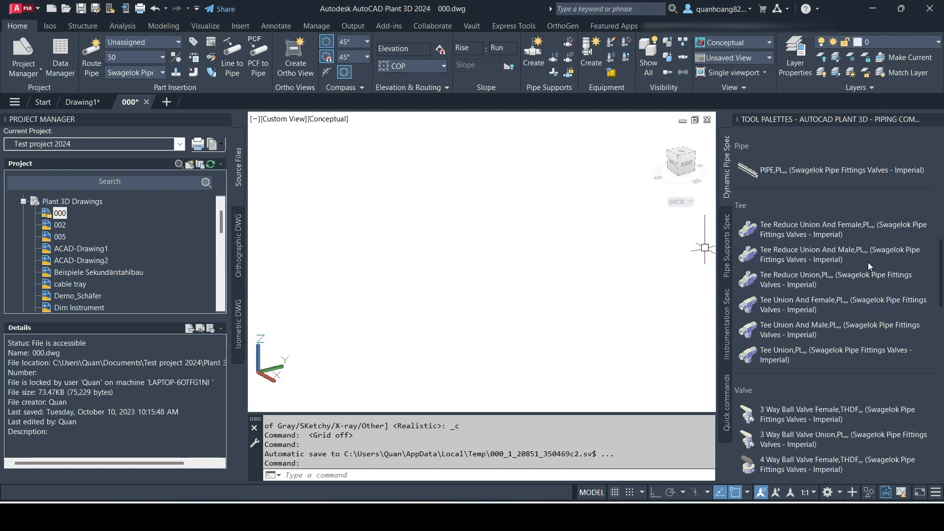
pyautogui.scroll(15, 868, 261)
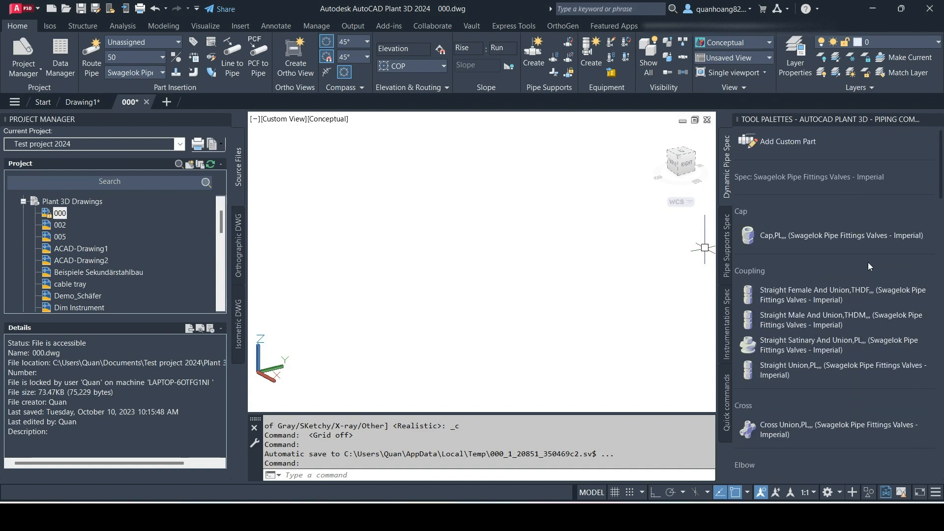
pyautogui.scroll(-20, 868, 261)
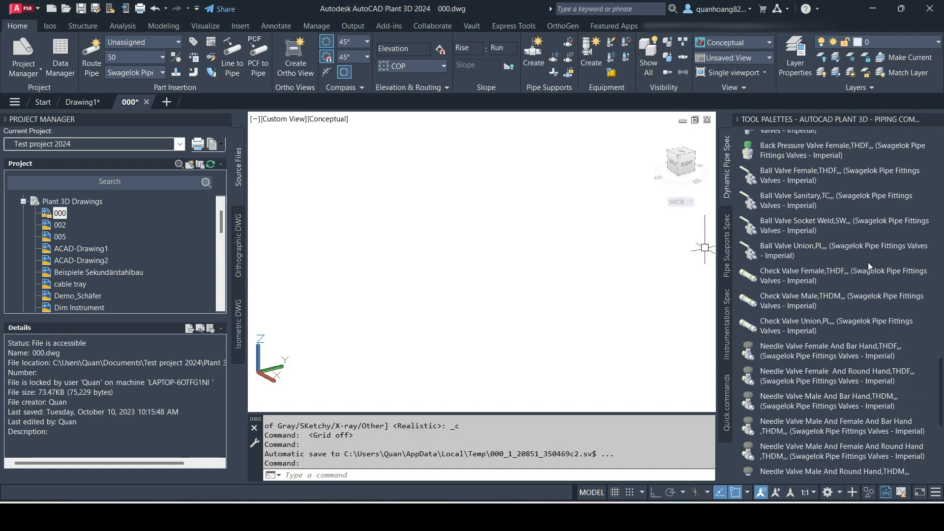
pyautogui.scroll(-5, 868, 261)
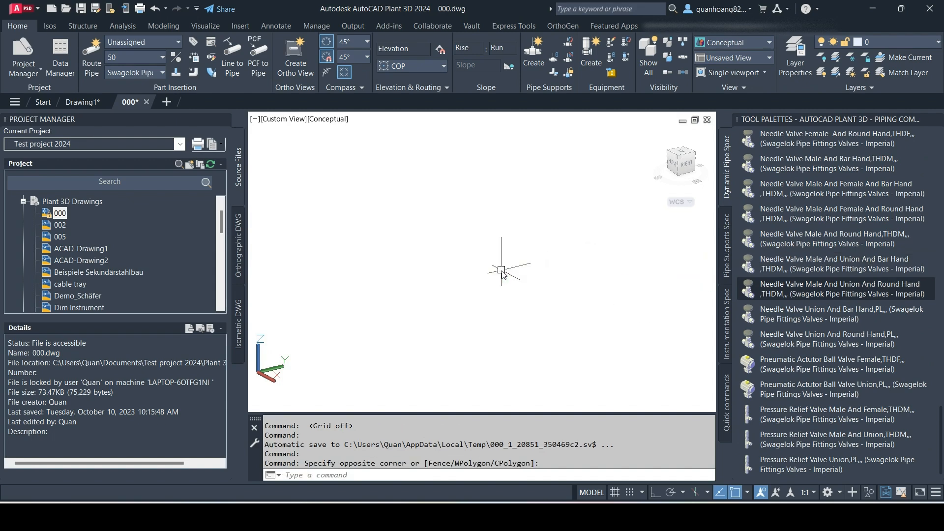
# Insert all part types of the spec into the drawing with INSERT_ALL_ITEMS, using a distance factor of 2.
pyautogui.click(724, 32)
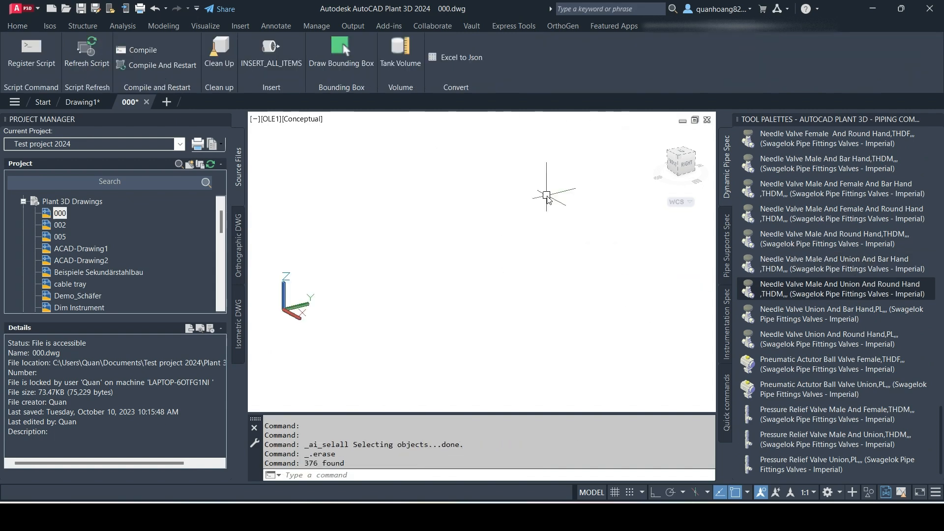
pyautogui.click(288, 76)
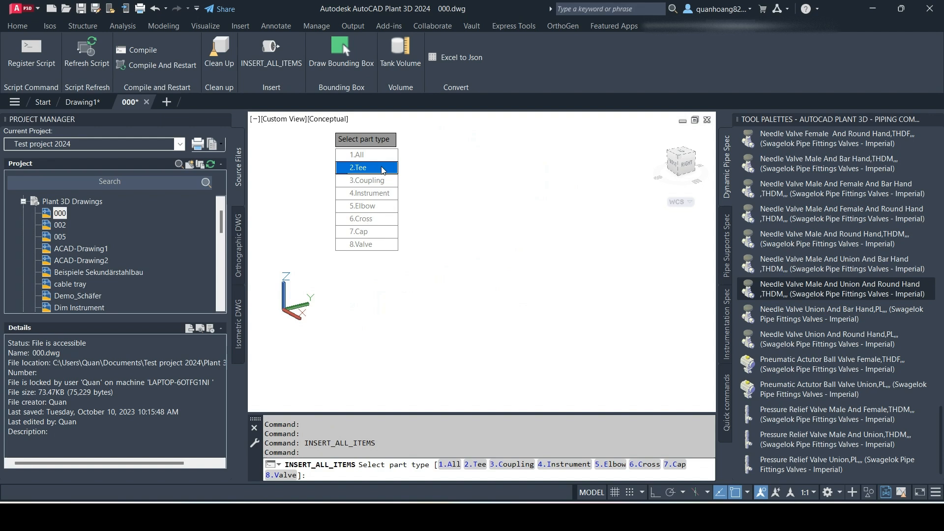
pyautogui.click(346, 156)
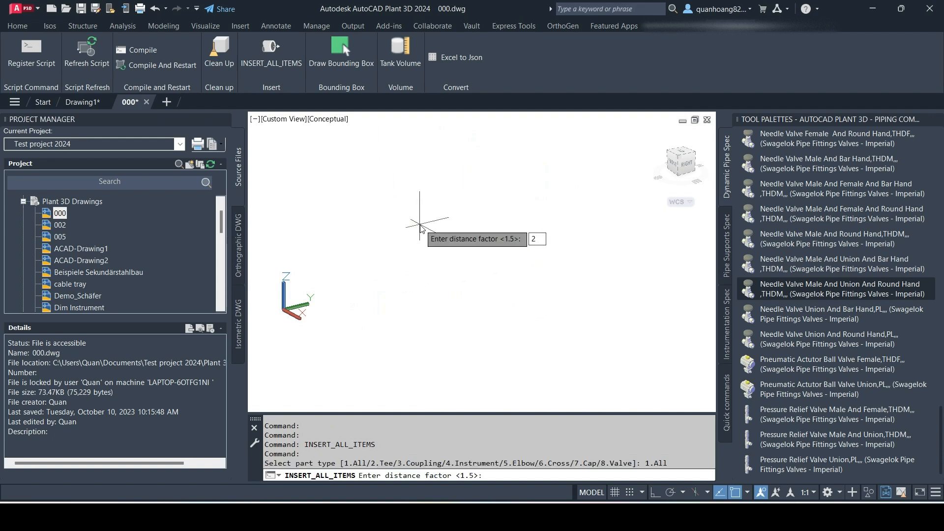
pyautogui.press('Return')
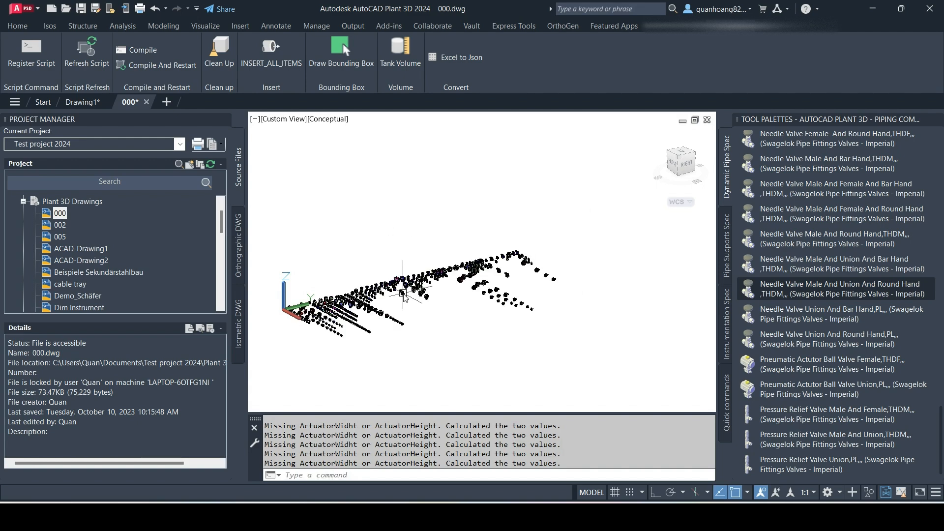
# Inspect the inserted tees, couplings and other fittings near the drawing's origin from different distances.
pyautogui.moveTo(371, 344); pyautogui.dragTo(424, 315, button='middle')
pyautogui.scroll(4, 392, 297)
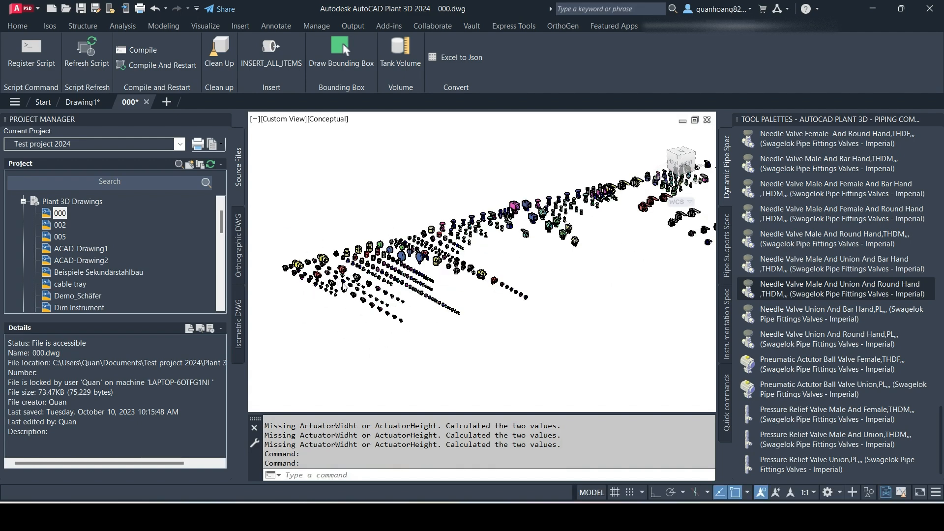
pyautogui.scroll(2, 343, 285)
pyautogui.keyDown('shift'); pyautogui.moveTo(353, 289); pyautogui.dragTo(351, 293, button='middle'); pyautogui.keyUp('shift')
pyautogui.moveTo(283, 293); pyautogui.dragTo(374, 266, button='middle')
pyautogui.scroll(6, 373, 267)
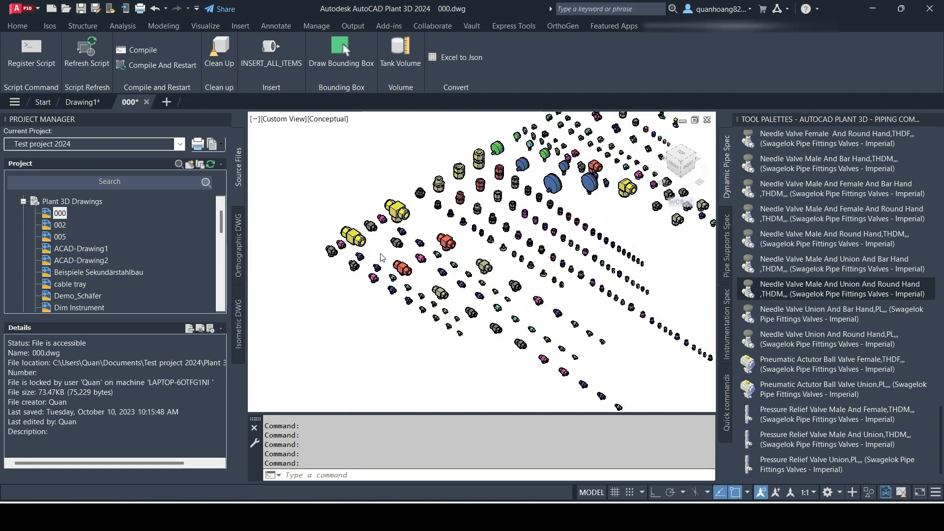
pyautogui.scroll(-4, 377, 262)
pyautogui.scroll(4, 533, 286)
pyautogui.moveTo(533, 286); pyautogui.dragTo(484, 347, button='middle')
pyautogui.scroll(-3, 487, 249)
pyautogui.scroll(2, 466, 263)
pyautogui.scroll(2, 450, 206)
pyautogui.scroll(-5, 410, 291)
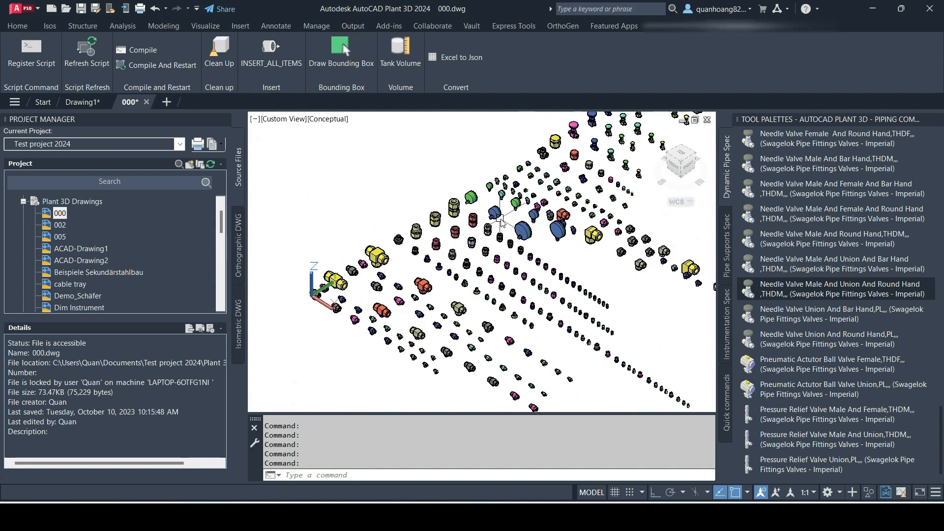
# Inspect the inserted needle valves, ball valves and actuated valves farther along the rows of parts.
pyautogui.scroll(4, 504, 240)
pyautogui.scroll(2, 453, 282)
pyautogui.scroll(-6, 438, 295)
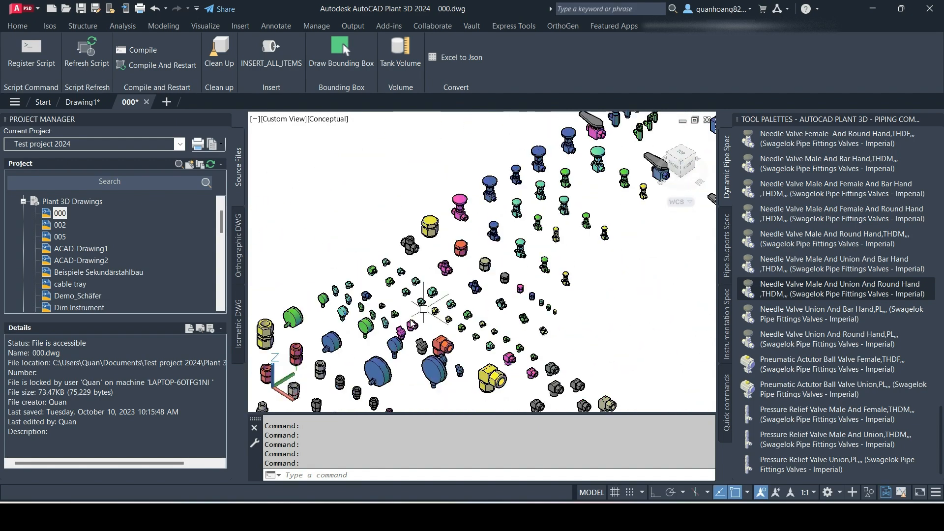
pyautogui.moveTo(470, 329)
pyautogui.mouseDown(button='middle')
pyautogui.moveTo(408, 282)
pyautogui.moveTo(464, 330)
pyautogui.mouseUp(button='middle')
pyautogui.scroll(6, 428, 270)
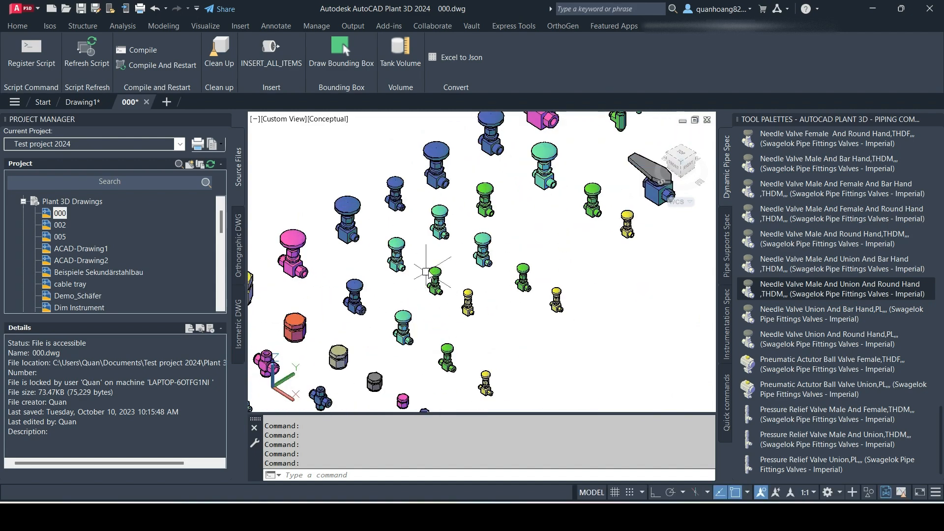
pyautogui.scroll(-3, 455, 221)
pyautogui.moveTo(474, 224); pyautogui.dragTo(401, 335, button='middle')
pyautogui.scroll(3, 487, 259)
pyautogui.scroll(-6, 530, 270)
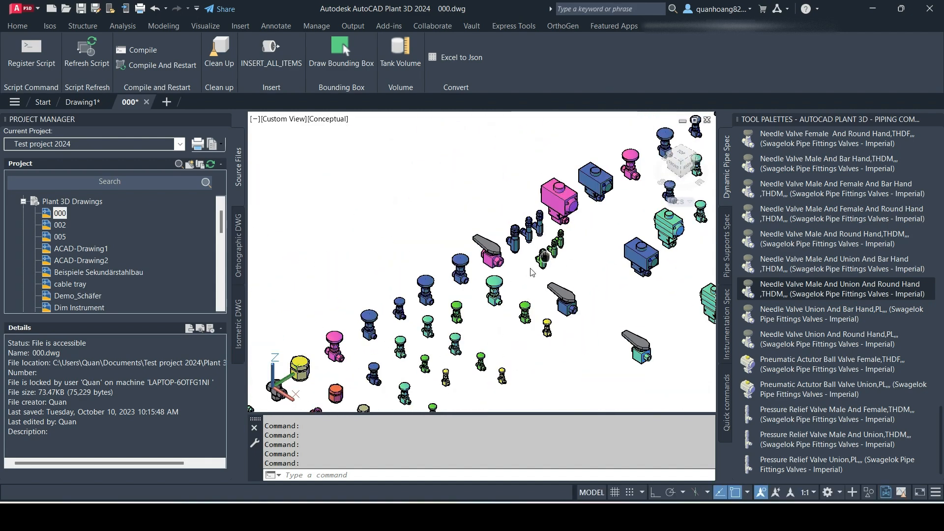
# Inspect the rows of inserted valves, from the round-handle needle valves past the lever ball valves to the bar-handle valves.
pyautogui.moveTo(531, 253); pyautogui.dragTo(365, 314, button='middle')
pyautogui.scroll(3, 535, 192)
pyautogui.scroll(-6, 541, 206)
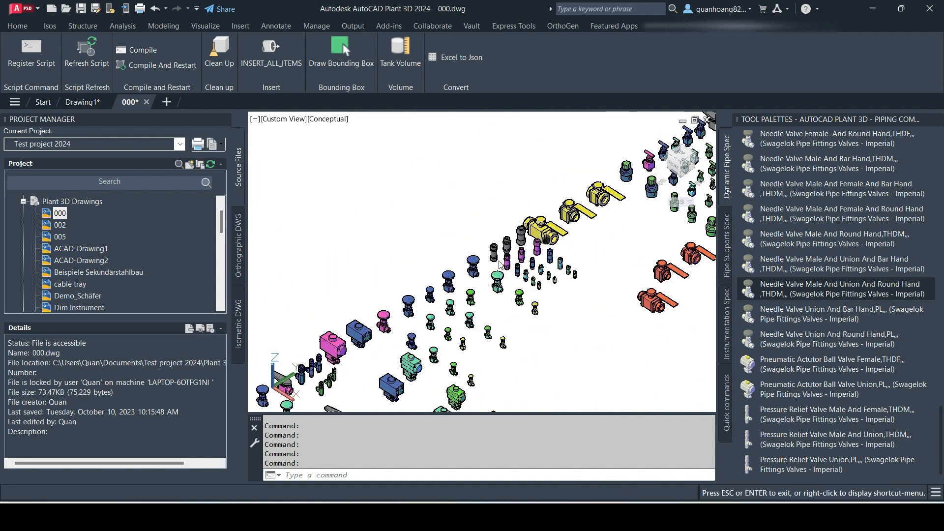
pyautogui.scroll(6, 547, 225)
pyautogui.scroll(-8, 548, 225)
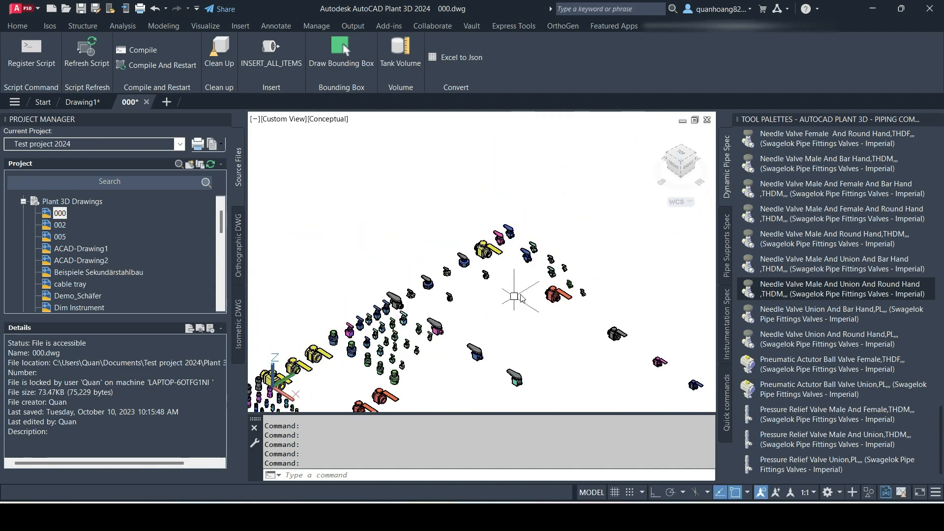
pyautogui.scroll(8, 563, 207)
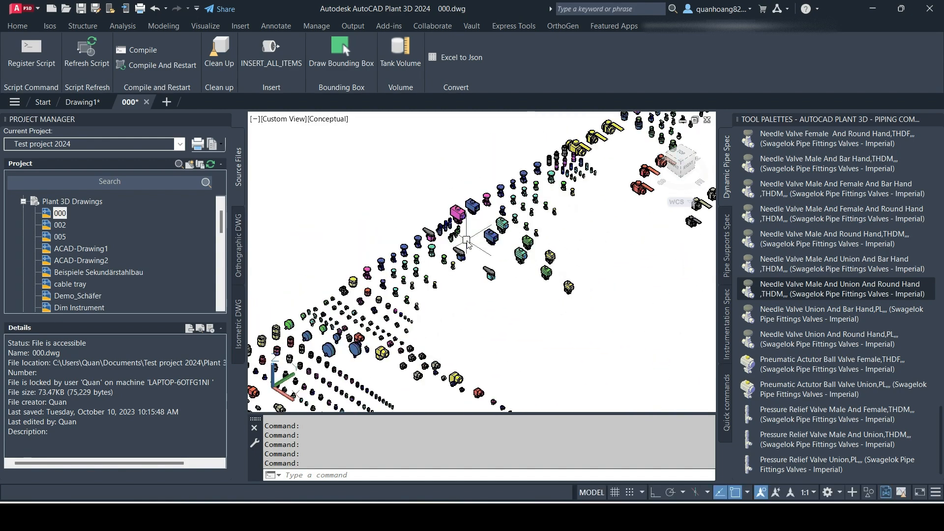
pyautogui.scroll(5, 561, 204)
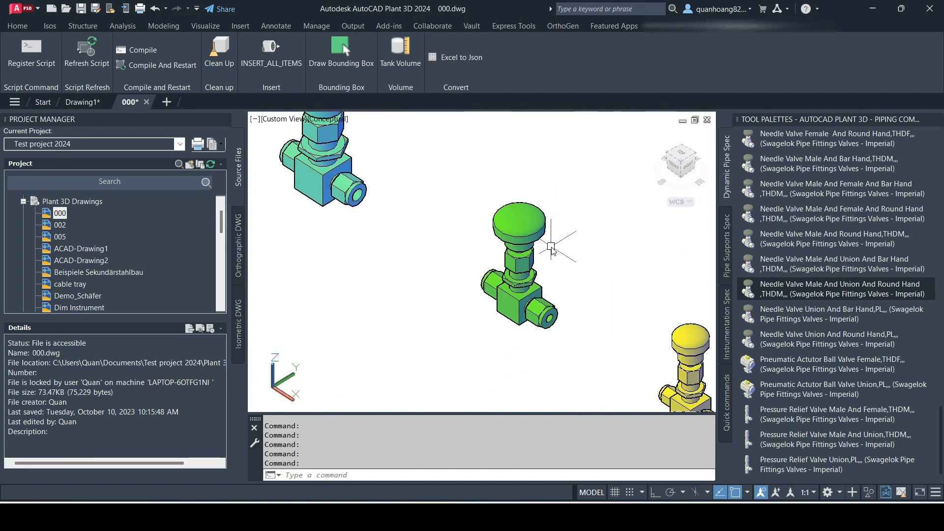
pyautogui.scroll(-8, 551, 247)
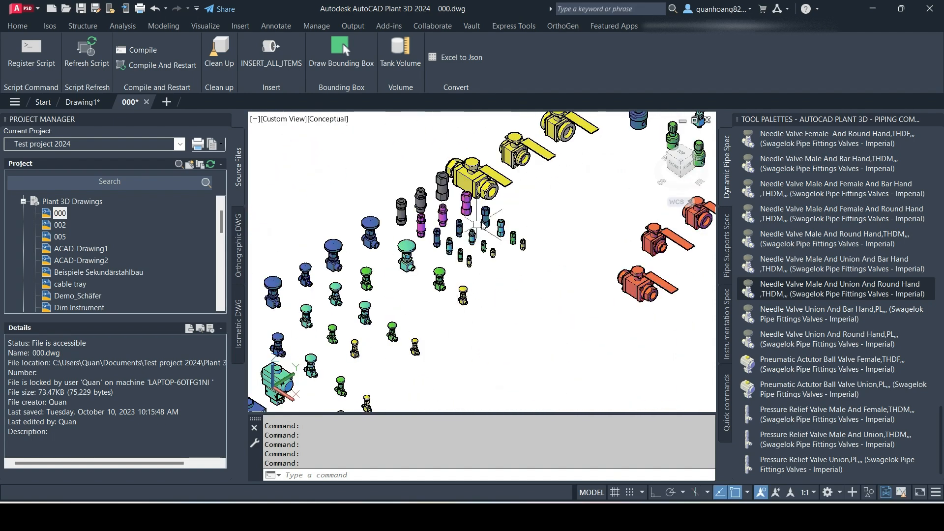
pyautogui.moveTo(539, 227); pyautogui.dragTo(389, 227, button='middle')
pyautogui.moveTo(599, 236); pyautogui.dragTo(430, 348, button='middle')
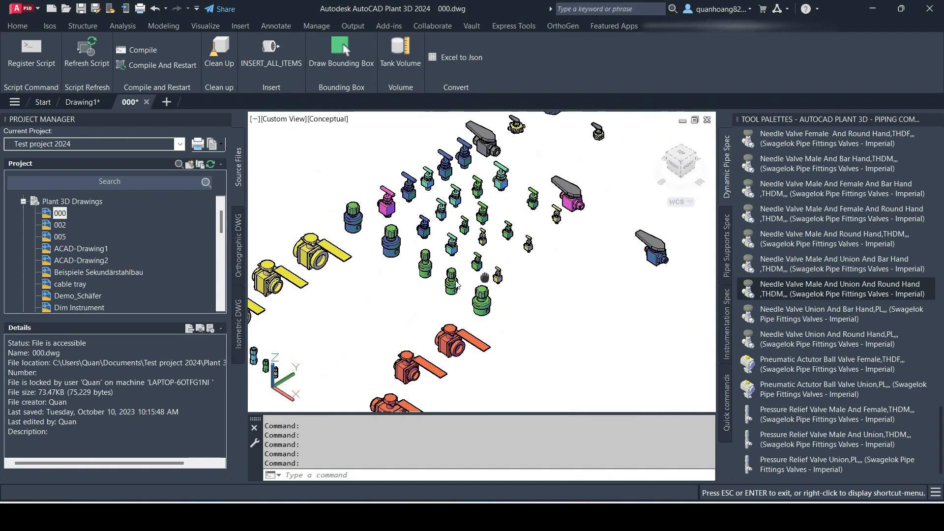
pyautogui.scroll(6, 449, 243)
pyautogui.scroll(-5, 459, 229)
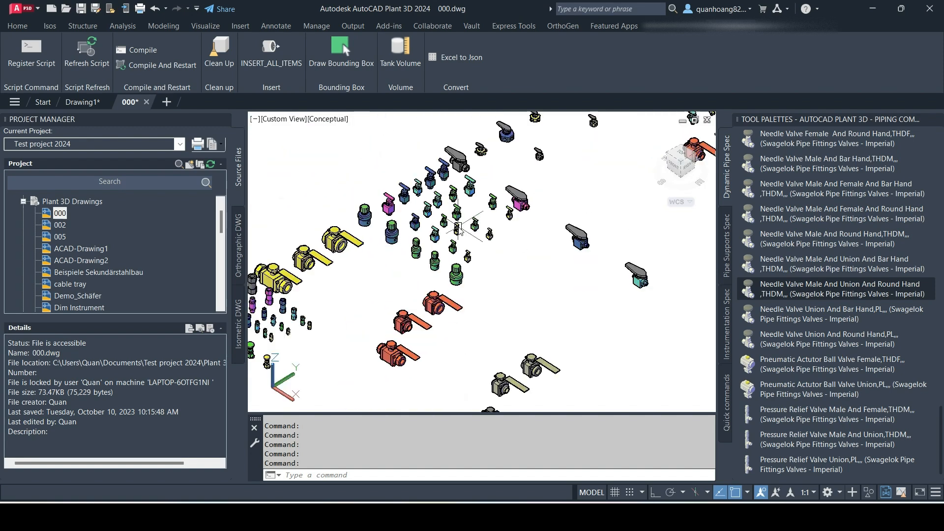
# Open the properties of the grey 1" AFS Ball Valve Union and enlarge its dimension preview image.
pyautogui.scroll(8, 460, 193)
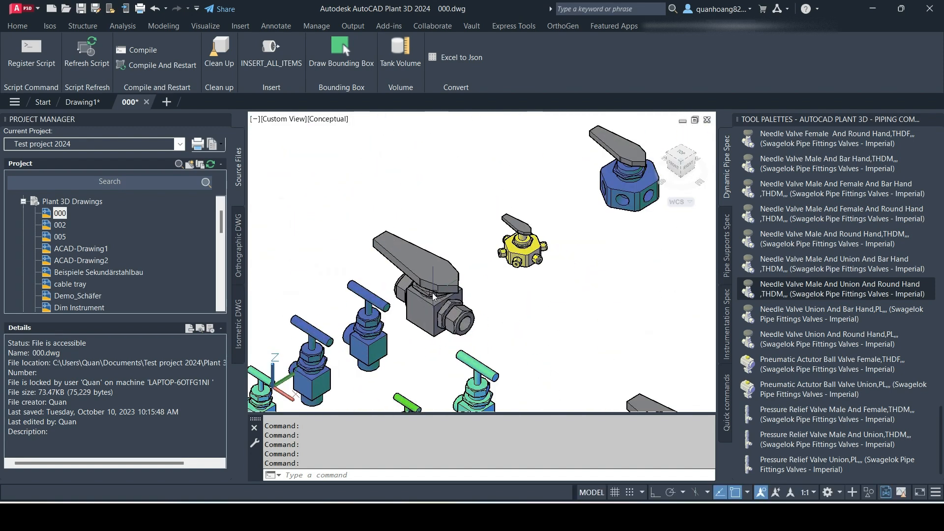
pyautogui.hotkey('ctrl', '1')
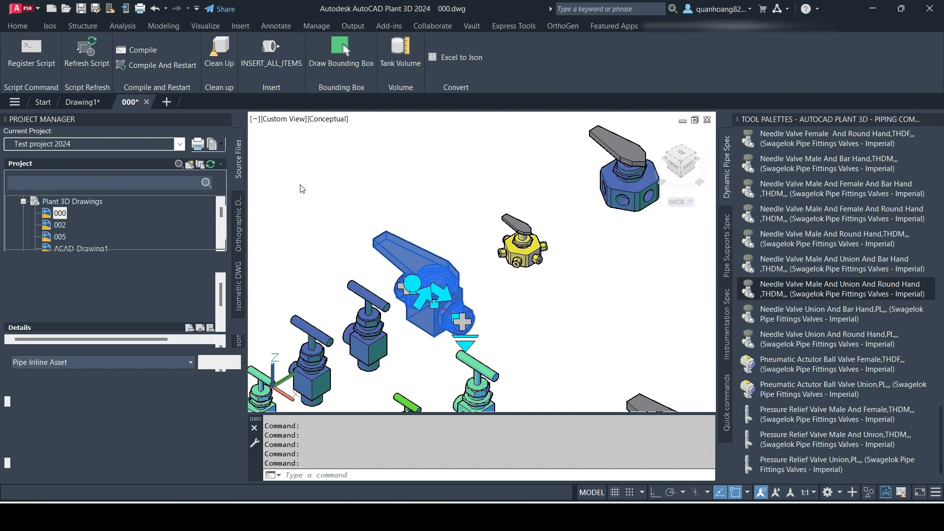
pyautogui.click(224, 119)
pyautogui.scroll(-10, 167, 241)
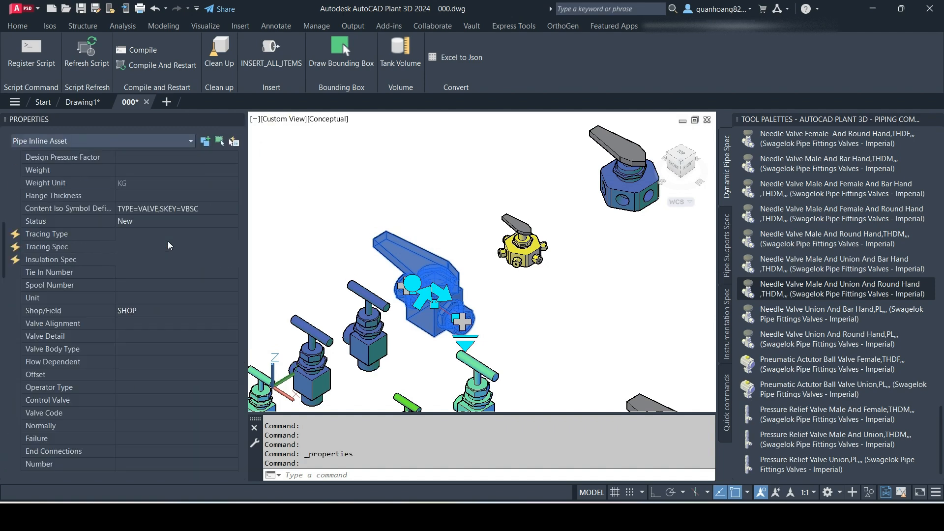
pyautogui.click(151, 229)
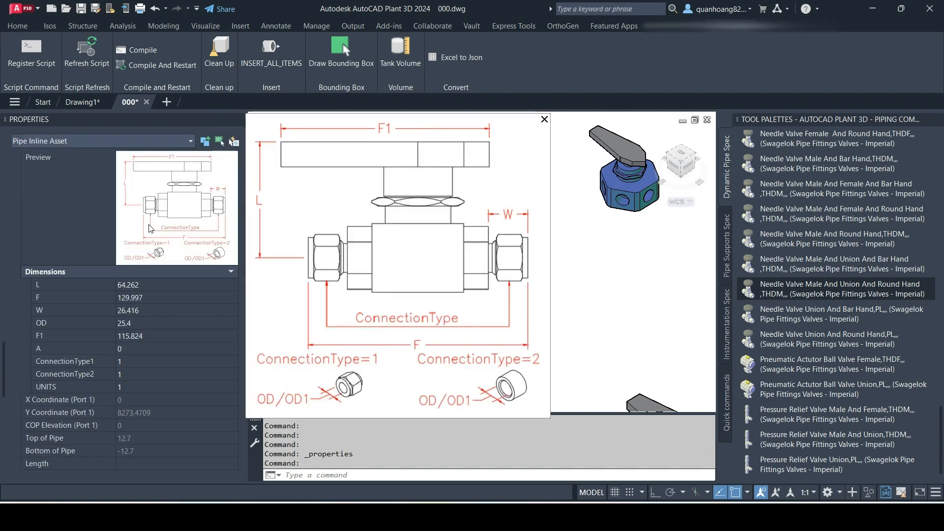
# Try rotating the ball valve's handle by setting its dimension A to 90 and then to 455.
pyautogui.click(150, 347)
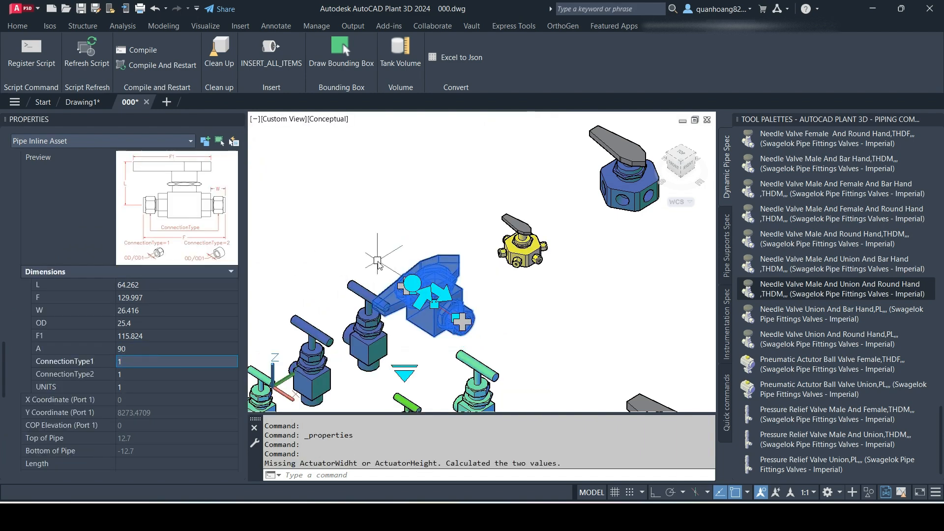
pyautogui.press('BackSpace')
pyautogui.write('95')
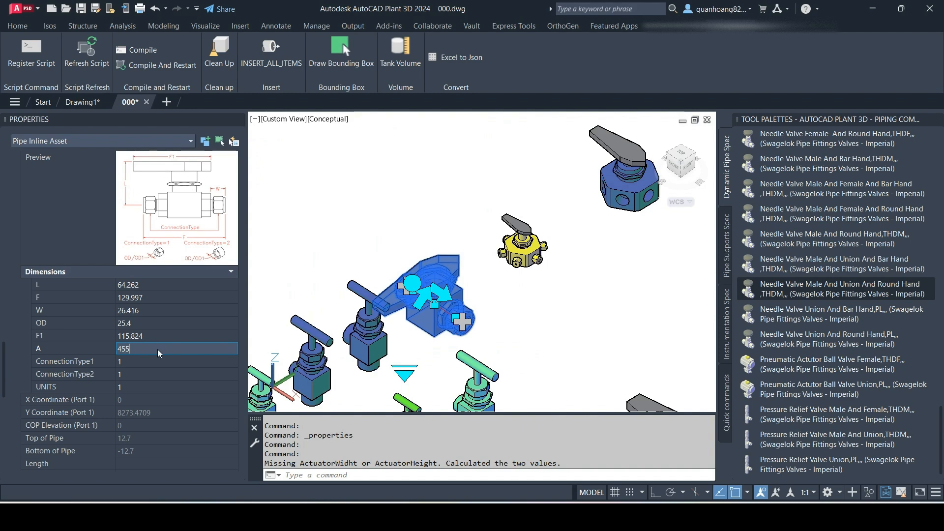
pyautogui.press('Return')
# Change the ball valve's dimension A again so its handle sits diagonally across the valve body, and deselect the valve.
pyautogui.click(157, 349)
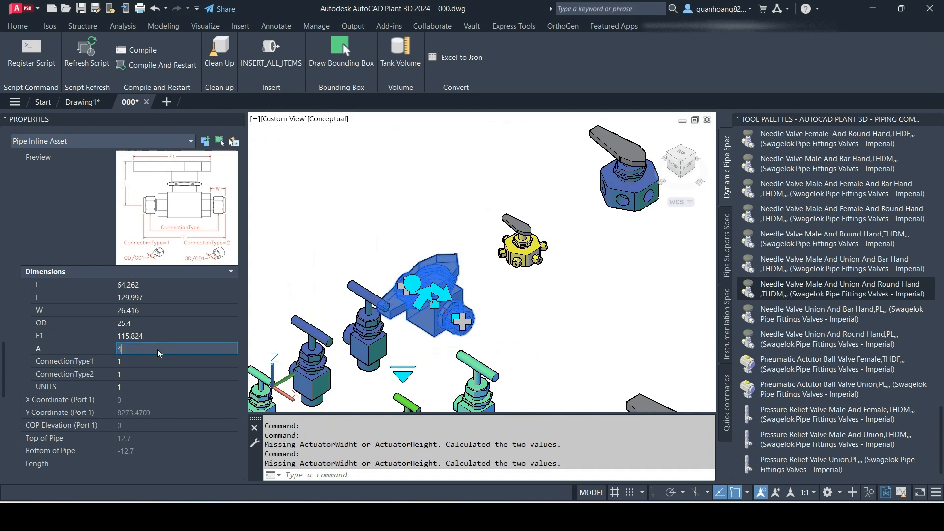
pyautogui.press('Return')
pyautogui.press('Escape')
pyautogui.scroll(3, 446, 304)
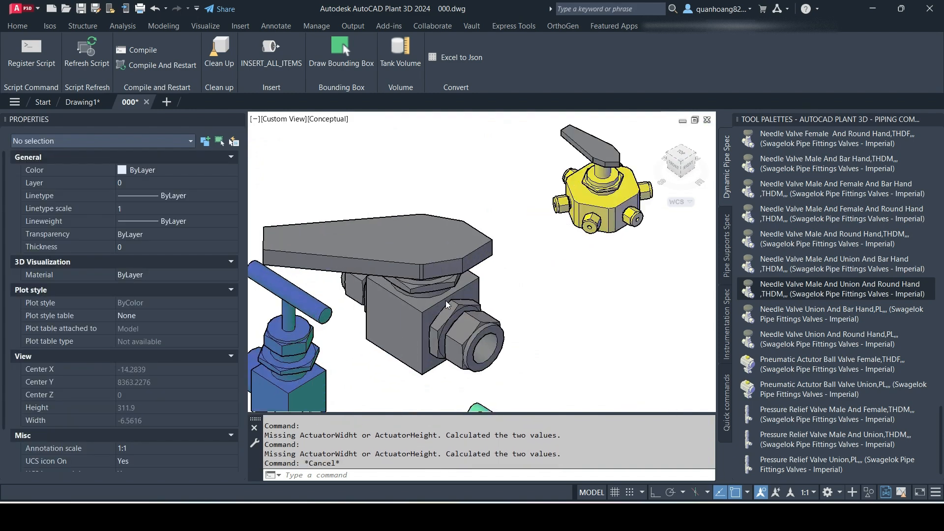
# Route a short straight pipe out of the ball valve's front port.
pyautogui.scroll(-3, 447, 304)
pyautogui.click(480, 325)
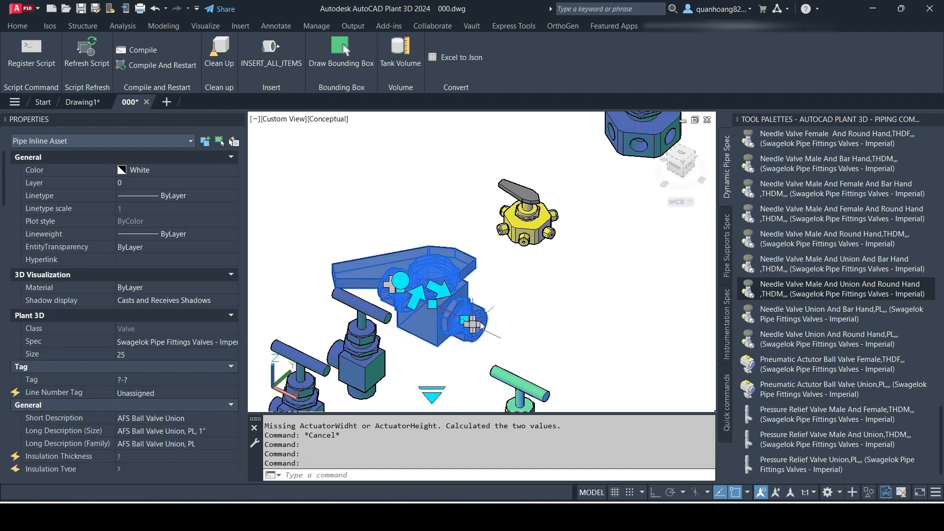
pyautogui.click(480, 325)
pyautogui.click(574, 373)
pyautogui.press('Escape')
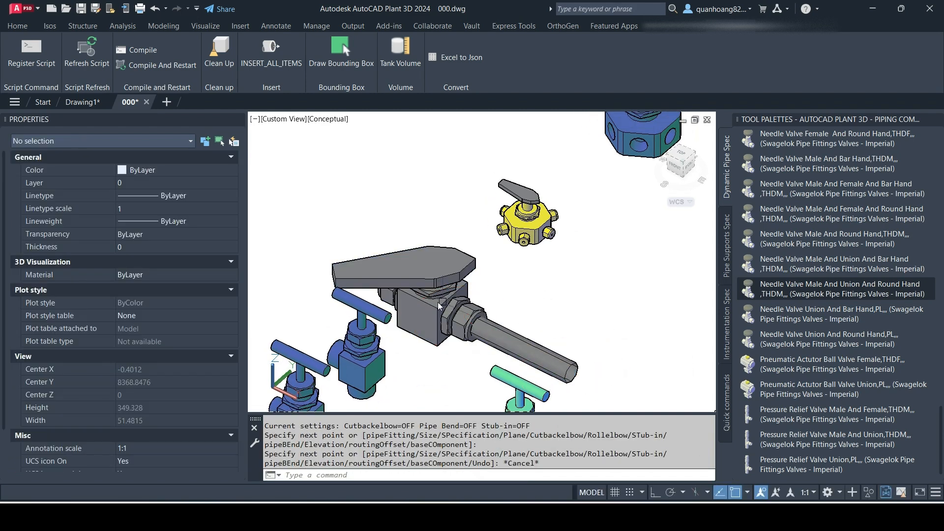
# Route a long pipe from the ball valve's rear port and turn it 90° into a second leg with an elbow.
pyautogui.click(424, 304)
pyautogui.click(396, 285)
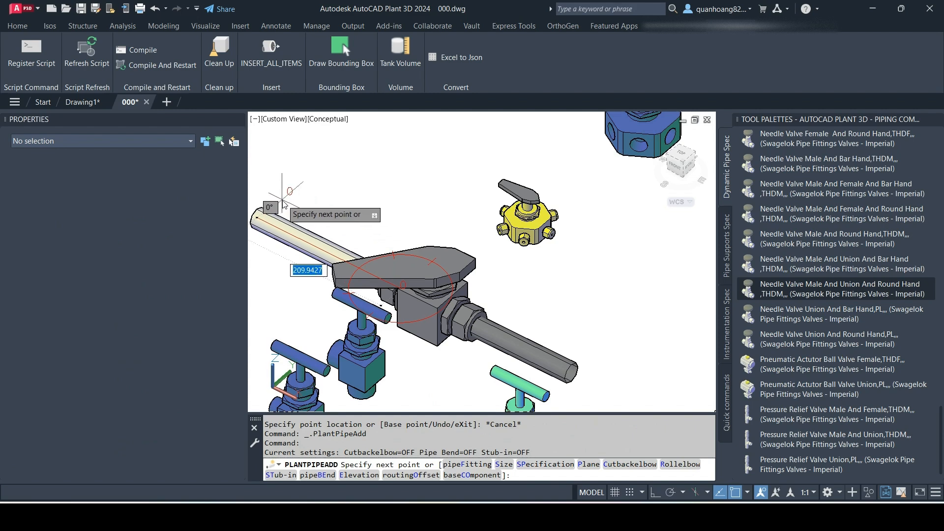
pyautogui.scroll(-2, 282, 200)
pyautogui.moveTo(283, 200); pyautogui.dragTo(463, 310, button='middle')
pyautogui.click(358, 262)
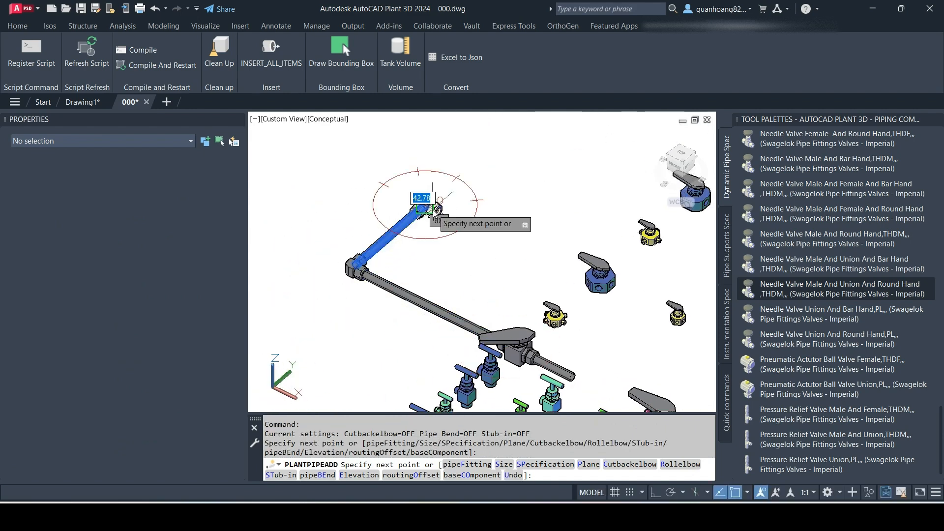
pyautogui.click(434, 213)
pyautogui.press('Escape')
# Delete the 90° union elbow and the pipe leg beyond it, and enable pipe bends for routing.
pyautogui.scroll(1, 353, 268)
pyautogui.click(353, 268)
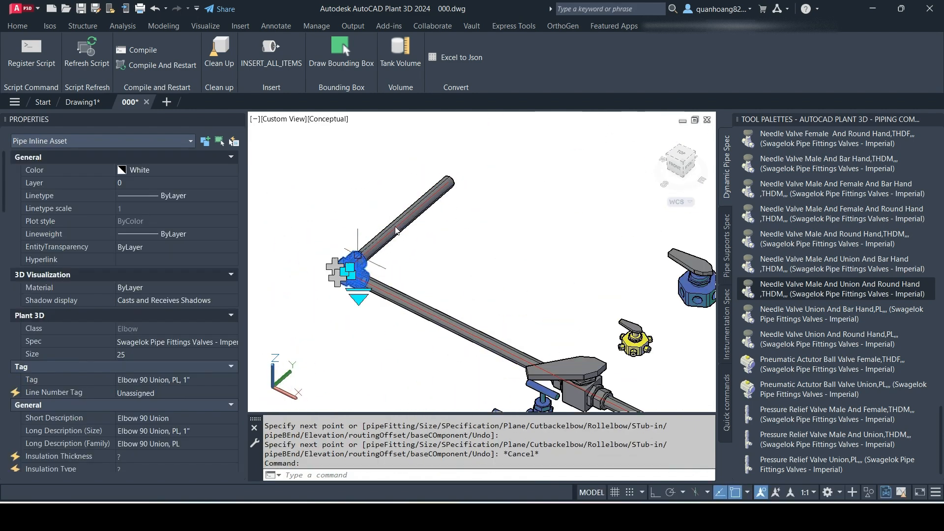
pyautogui.press('Delete')
pyautogui.click(34, 26)
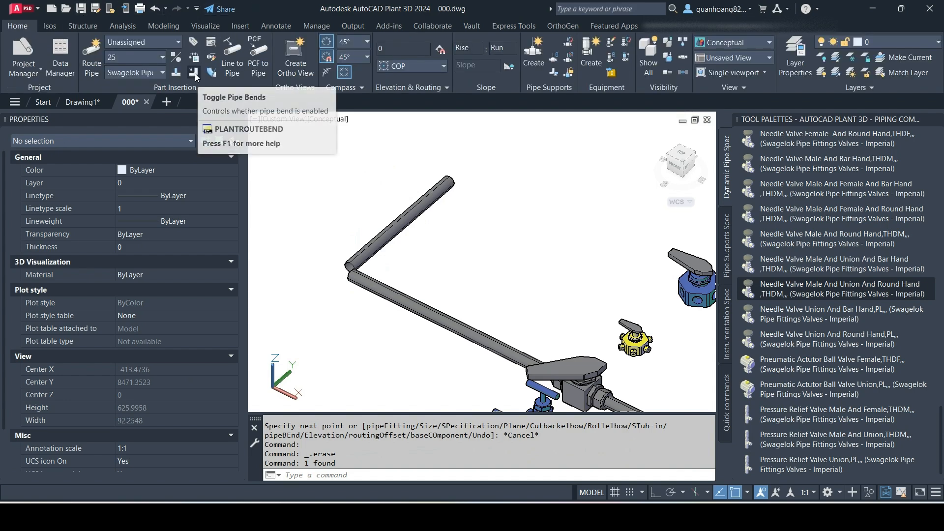
pyautogui.click(194, 73)
pyautogui.click(363, 263)
pyautogui.press('Delete')
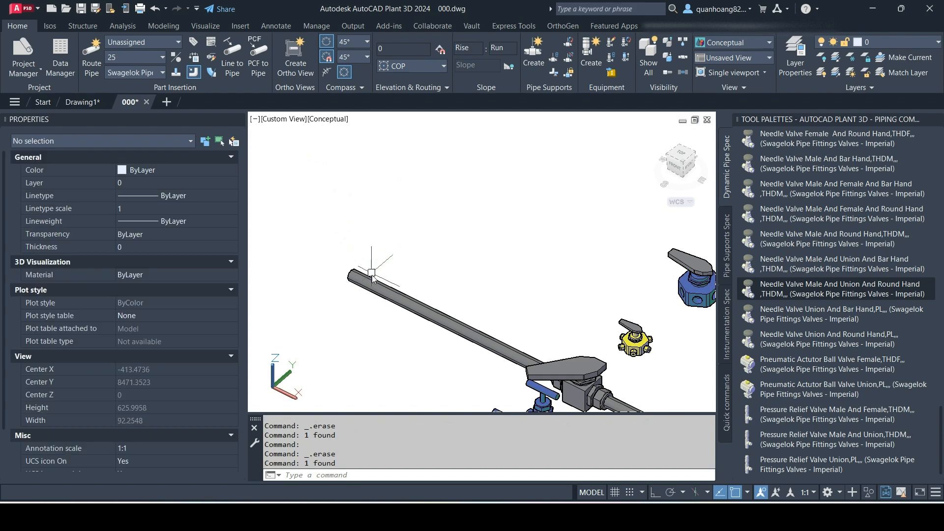
# Extend the remaining pipe from its open end through four consecutive 90° pipe bends.
pyautogui.click(343, 268)
pyautogui.click(346, 272)
pyautogui.click(290, 215)
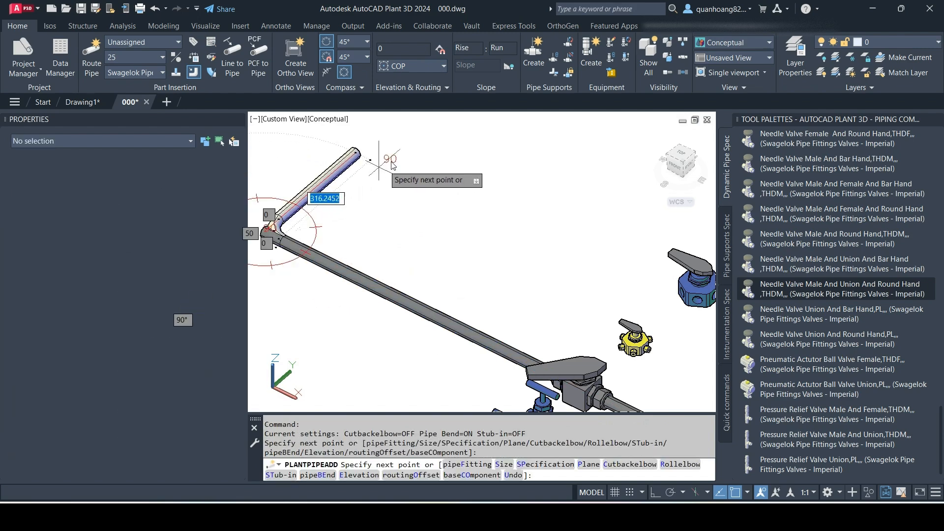
pyautogui.click(385, 162)
pyautogui.click(433, 196)
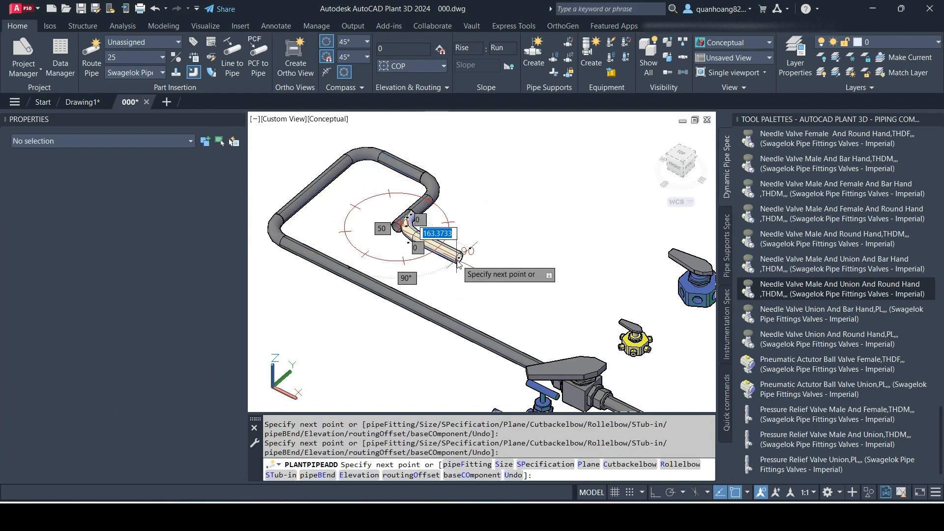
pyautogui.press('Escape')
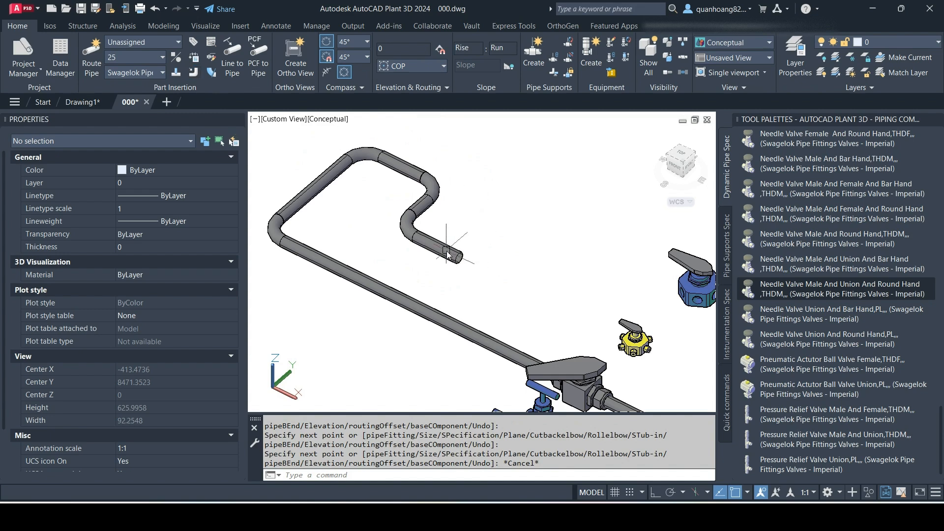
# Turn off pipe bends and continue the bent pipe through a 90° union elbow into a perpendicular leg.
pyautogui.click(446, 252)
pyautogui.click(462, 259)
pyautogui.click(525, 289)
pyautogui.click(582, 189)
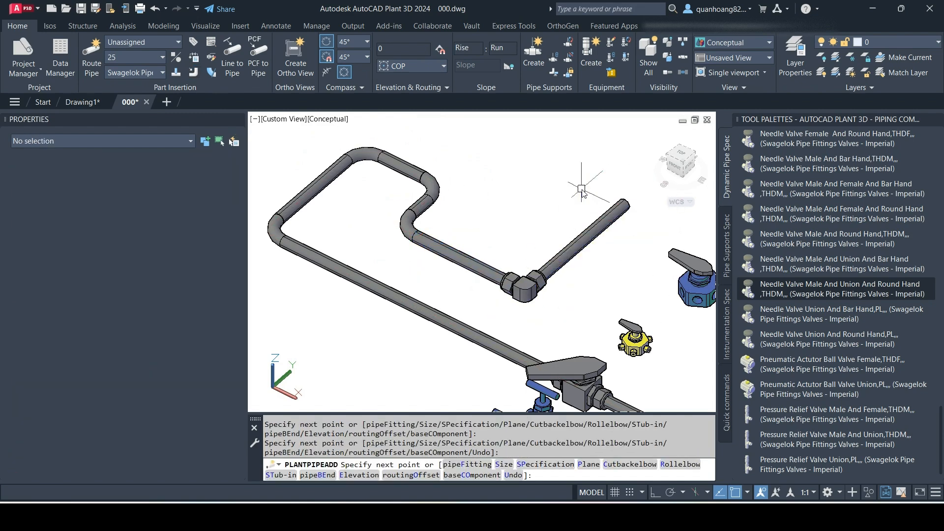
pyautogui.press('Escape')
# Delete the elbow section and the last three bends with their pipes, keeping only the first bend and its leg.
pyautogui.moveTo(556, 245); pyautogui.dragTo(549, 246, button='middle')
pyautogui.click(574, 296)
pyautogui.click(483, 231)
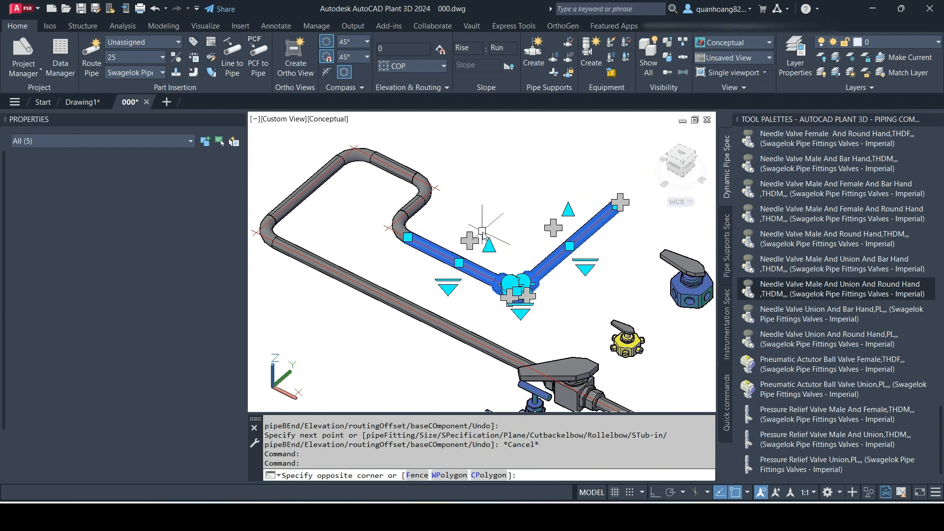
pyautogui.press('Delete')
pyautogui.click(470, 255)
pyautogui.click(369, 153)
pyautogui.press('Delete')
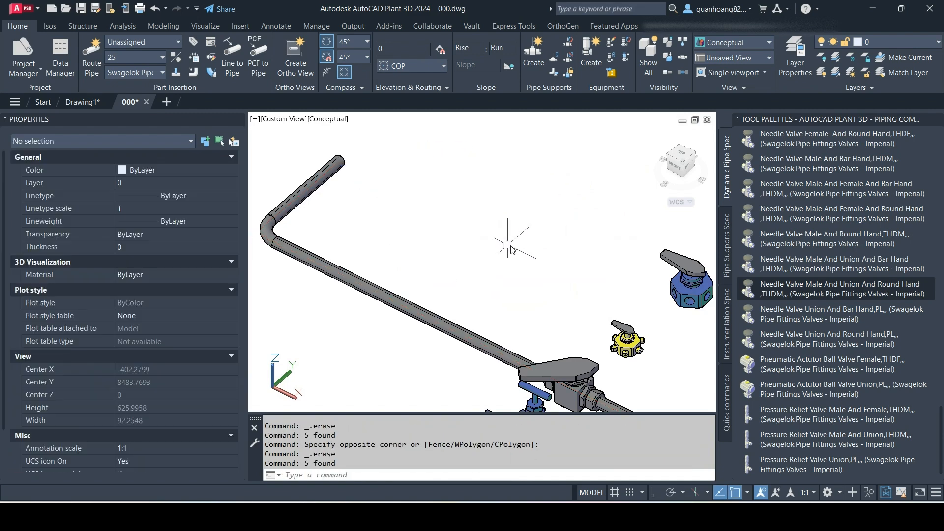
# Inspect the inserted tees near the drawing's origin, and review the Imperial spec's part list back to its first entries.
pyautogui.moveTo(567, 266); pyautogui.dragTo(453, 183, button='middle')
pyautogui.scroll(-7, 491, 239)
pyautogui.moveTo(448, 294); pyautogui.dragTo(555, 159, button='middle')
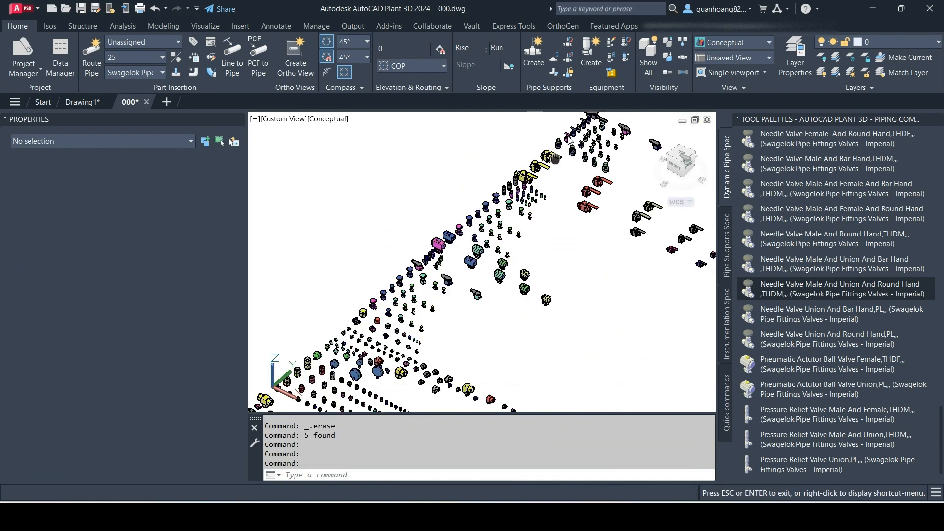
pyautogui.scroll(10, 431, 265)
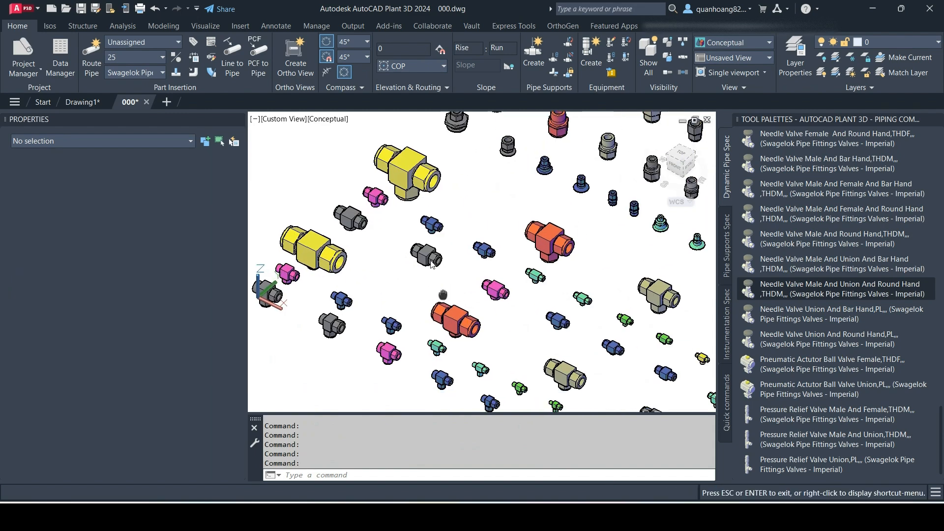
pyautogui.press('Escape')
pyautogui.scroll(10, 388, 284)
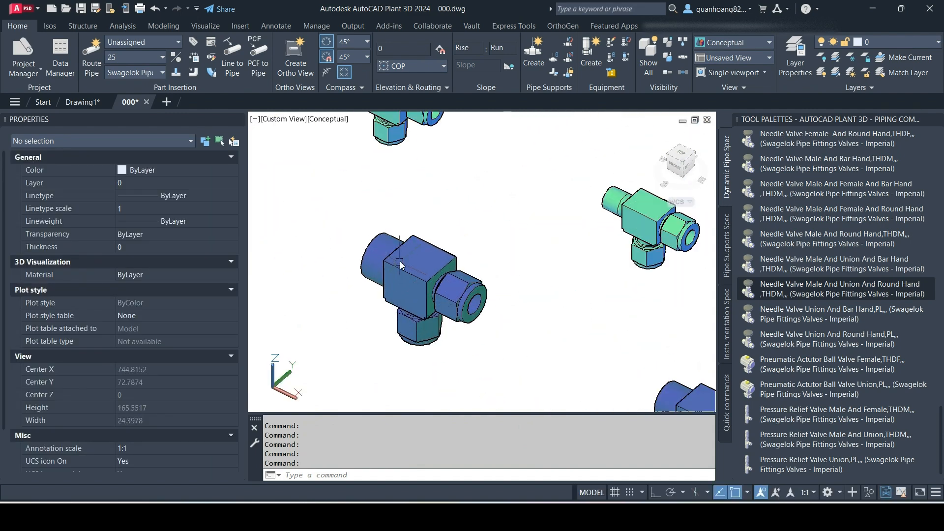
pyautogui.scroll(15, 843, 220)
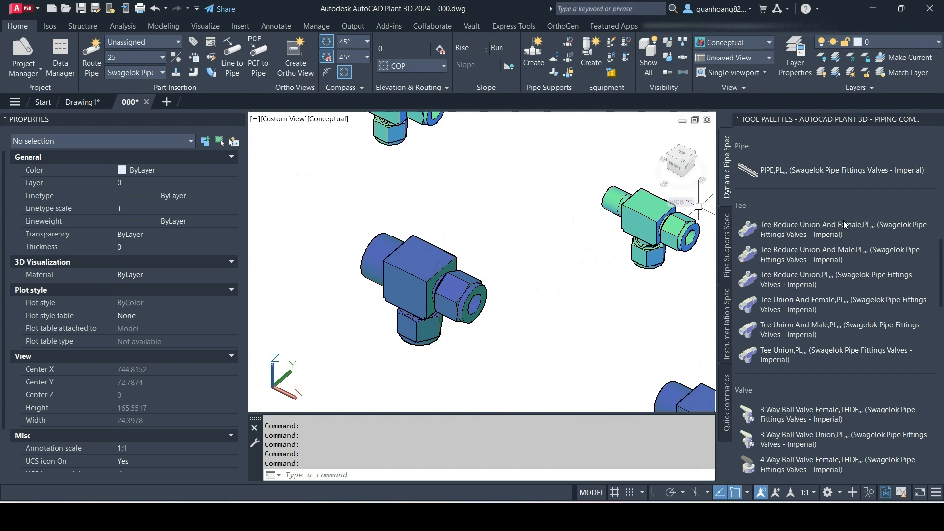
pyautogui.scroll(15, 843, 221)
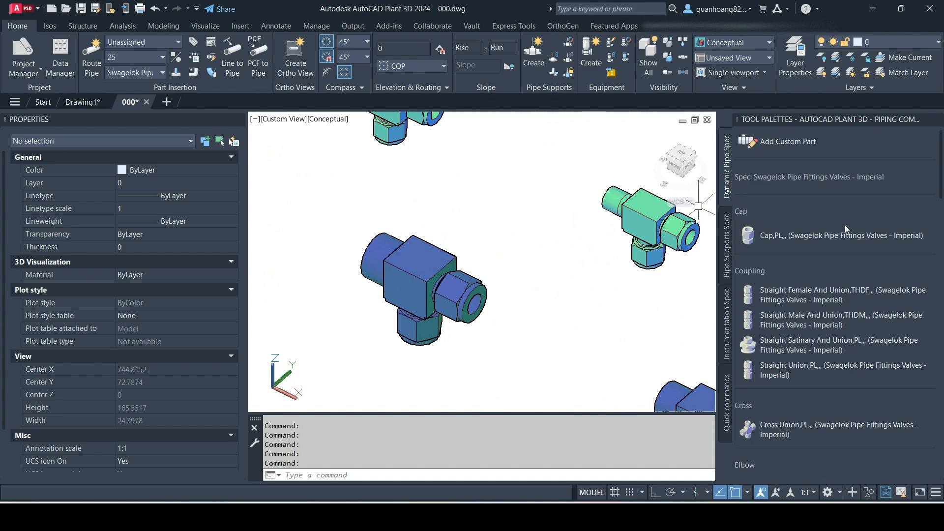
# Select the blue Tee Reduce Union And Female fitting and examine its general and port properties.
pyautogui.click(440, 267)
pyautogui.scroll(-5, 186, 275)
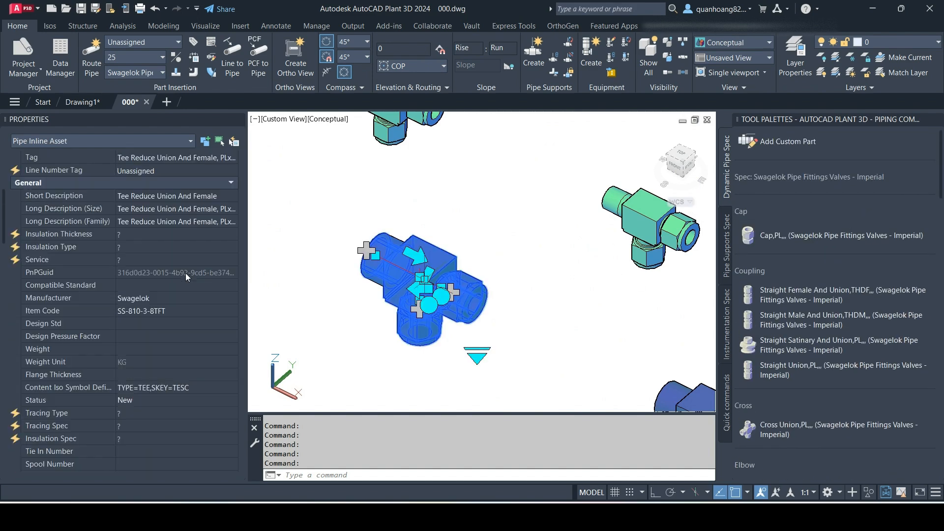
pyautogui.scroll(-15, 187, 296)
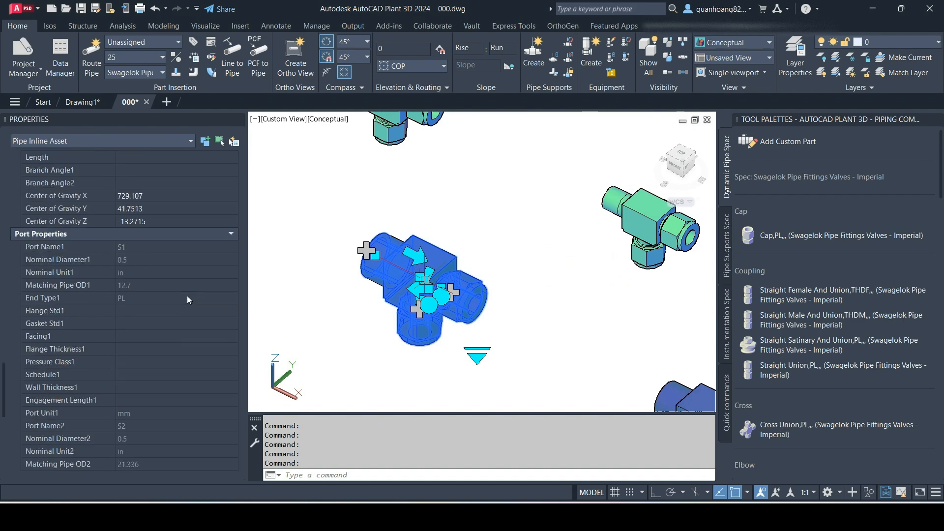
# Finish reviewing the blue tee's port properties and attach a Straight Male And Union coupling to its female threaded end.
pyautogui.scroll(-5, 187, 296)
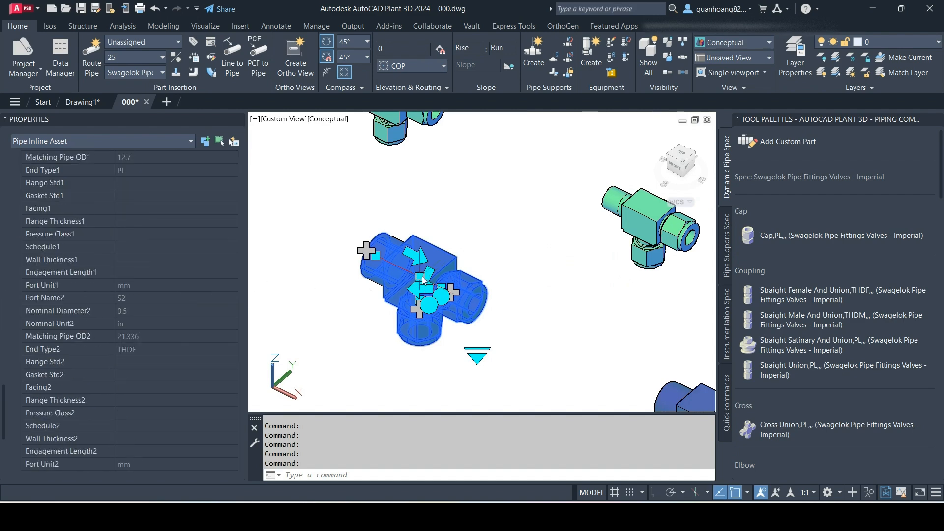
pyautogui.press('Escape')
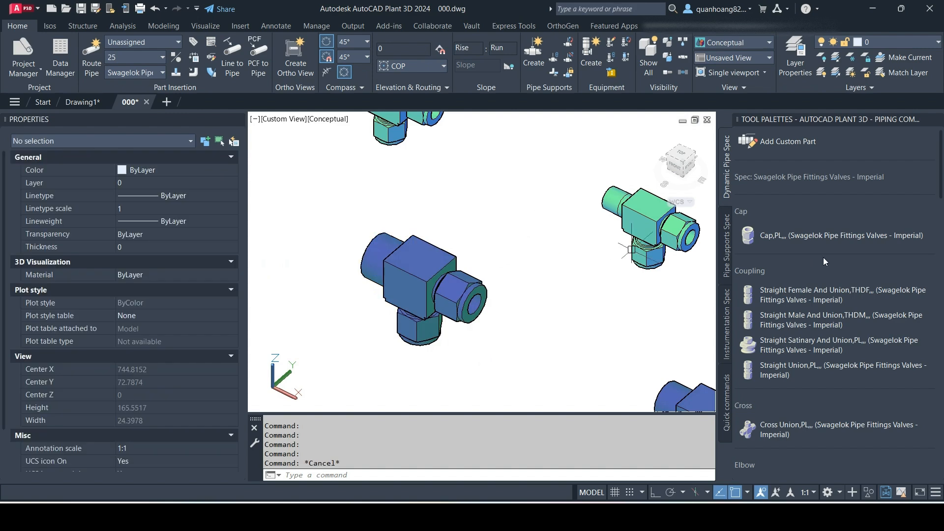
pyautogui.scroll(-3, 824, 261)
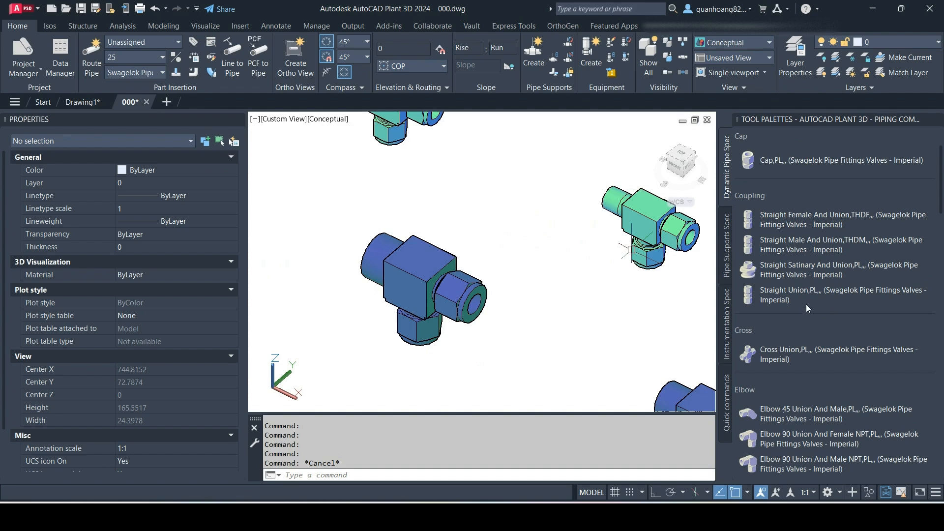
pyautogui.click(794, 246)
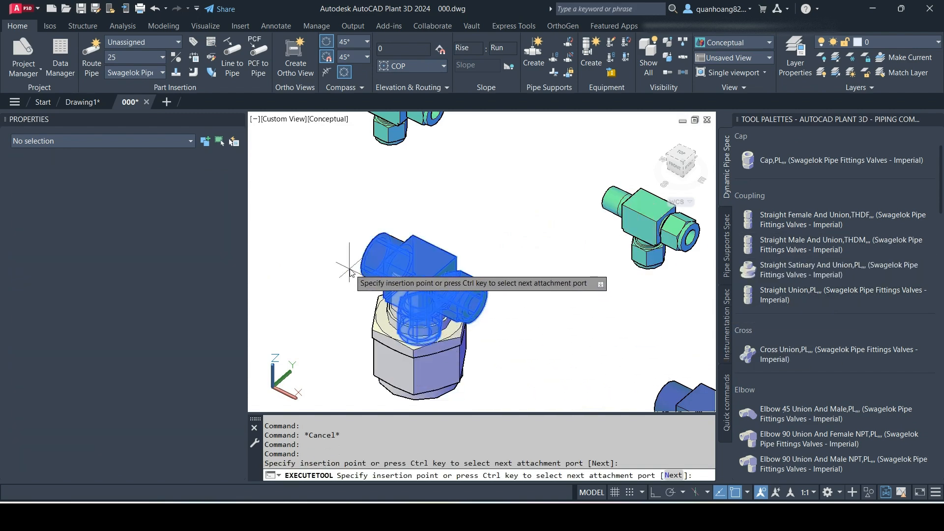
pyautogui.click(367, 240)
pyautogui.scroll(-4, 376, 230)
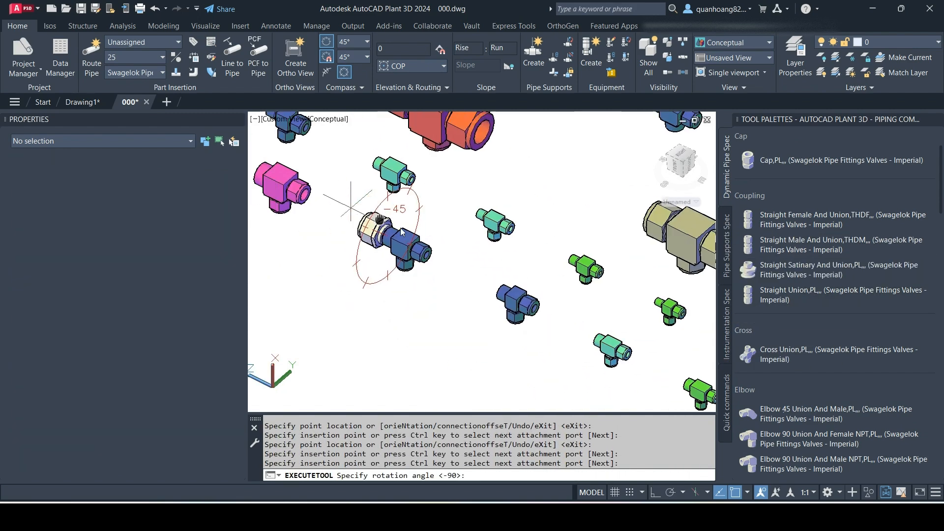
pyautogui.scroll(2, 396, 229)
pyautogui.moveTo(360, 212); pyautogui.dragTo(421, 248, button='middle')
pyautogui.click(369, 211)
pyautogui.press('Escape')
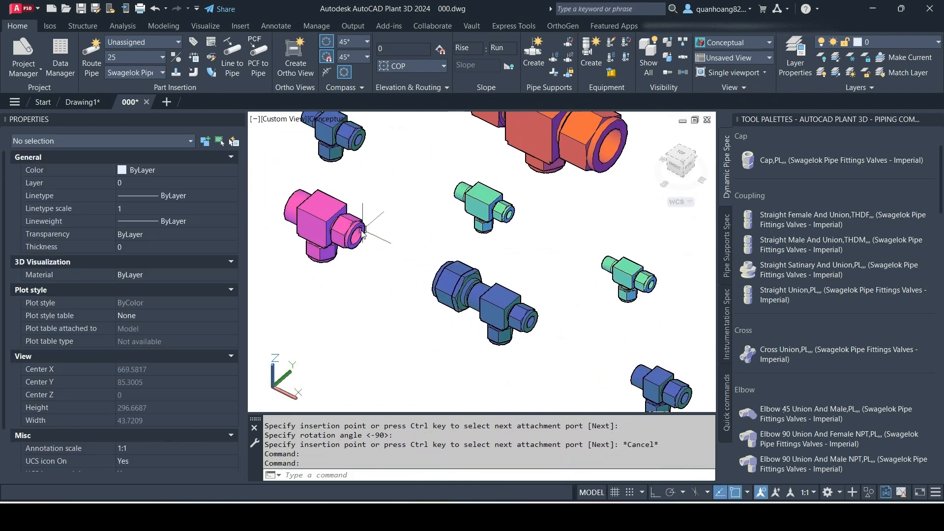
# Delete the nearby magenta tee and route pipe from the new coupling through a 90° elbow into a perpendicular leg about 75 mm long.
pyautogui.click(297, 213)
pyautogui.press('Delete')
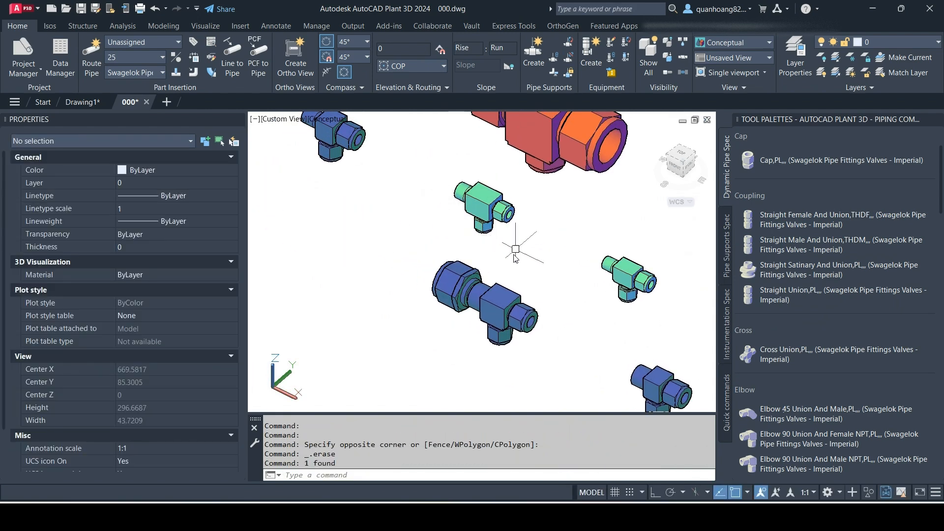
pyautogui.click(457, 285)
pyautogui.click(456, 284)
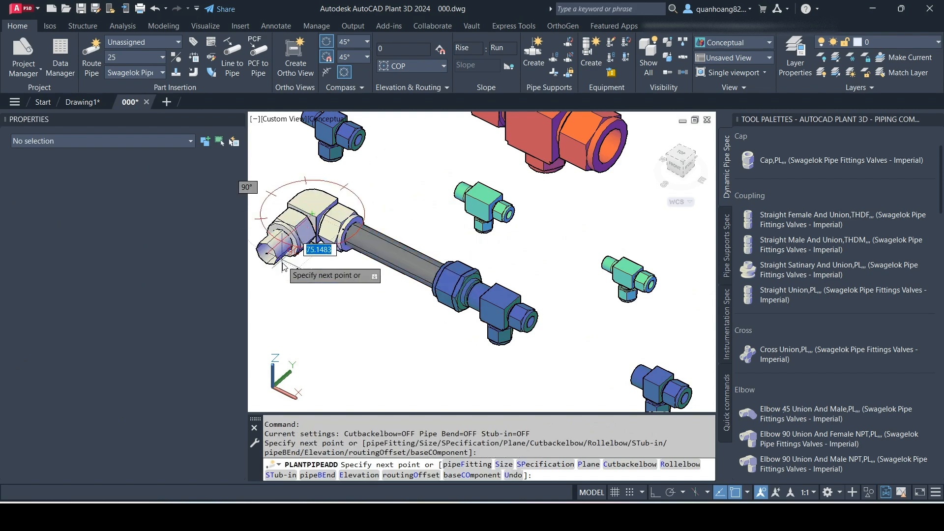
pyautogui.click(282, 270)
pyautogui.press('Escape')
# Delete the 90° elbow and its short perpendicular leg, keeping only the straight pipe on the coupling.
pyautogui.moveTo(315, 216); pyautogui.dragTo(332, 226, button='middle')
pyautogui.click(333, 225)
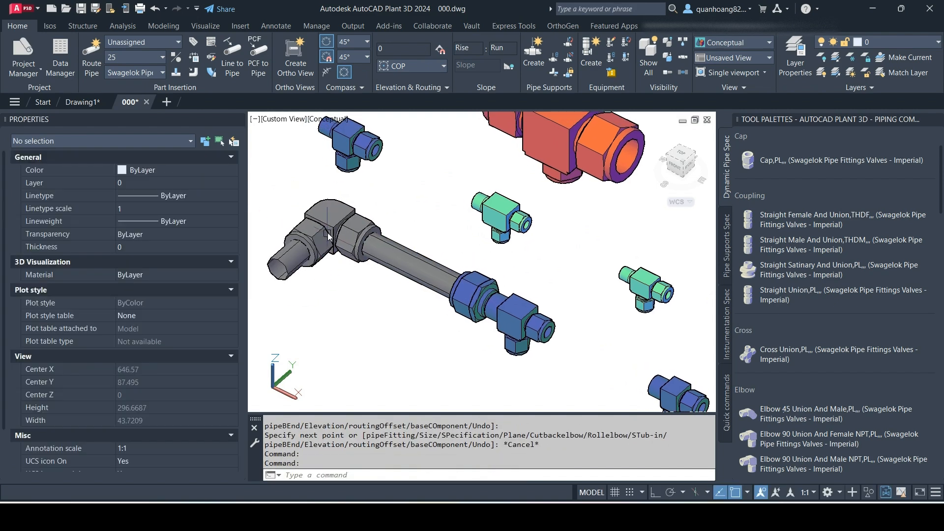
pyautogui.press('Delete')
pyautogui.click(284, 265)
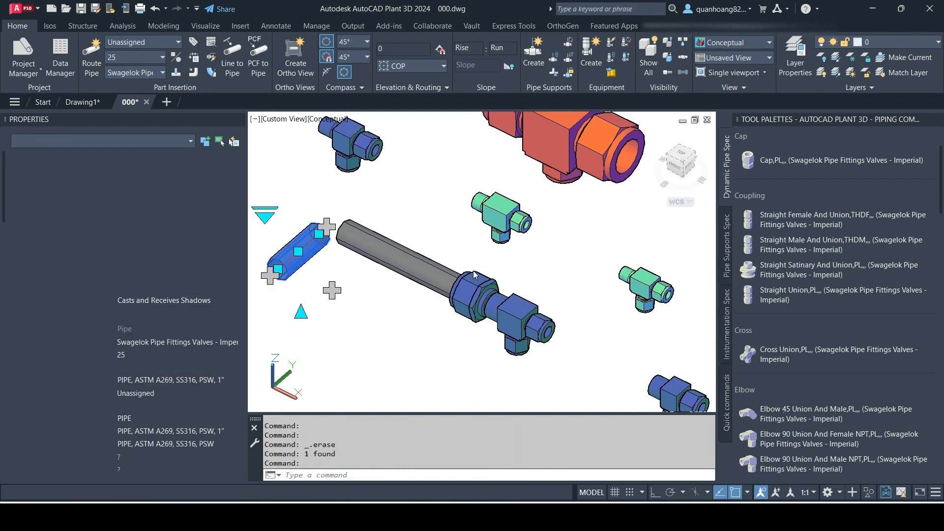
pyautogui.press('Delete')
# Attach a Straight Female And Union coupling to the male threaded end of the green tee beside the routed pipe.
pyautogui.moveTo(568, 228); pyautogui.dragTo(551, 276, button='middle')
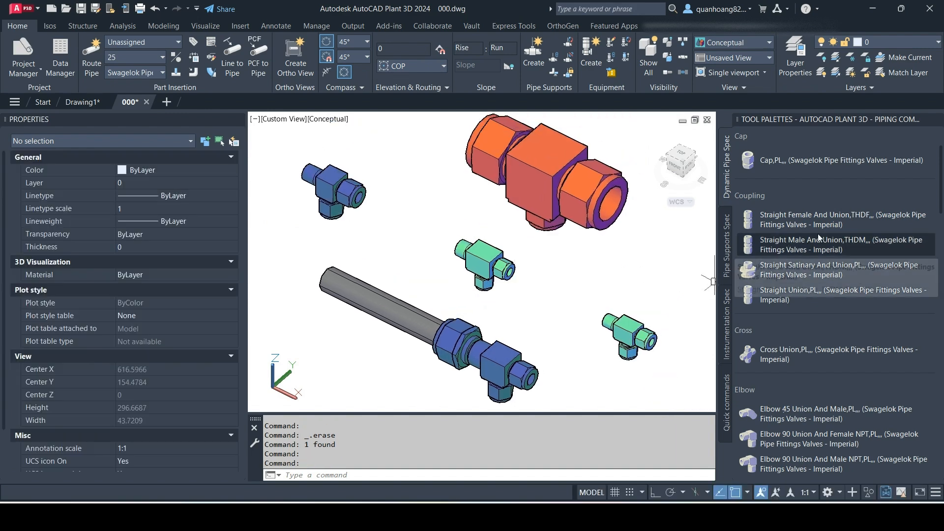
pyautogui.click(787, 219)
pyautogui.click(457, 248)
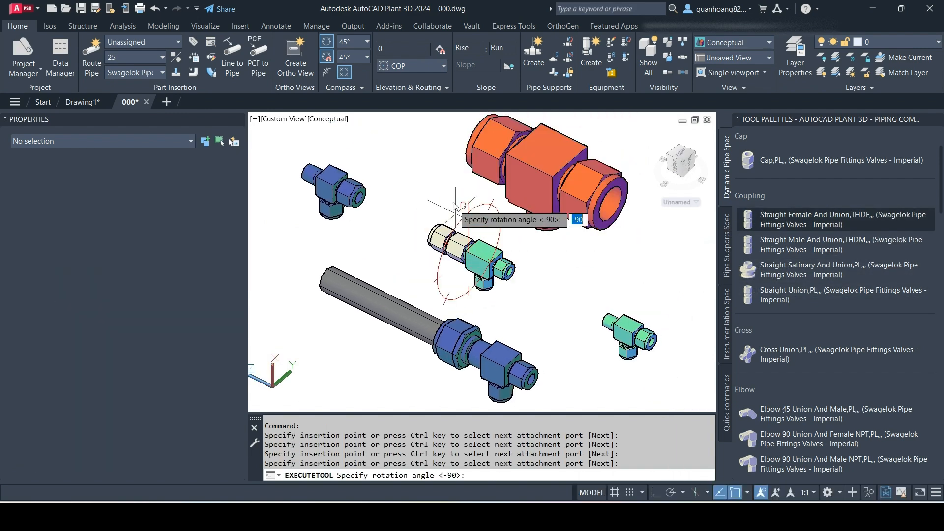
pyautogui.click(440, 192)
pyautogui.scroll(3, 435, 201)
pyautogui.press('Escape')
# Route straight pipes from the female coupling and from the green tee's opposite union end.
pyautogui.click(445, 255)
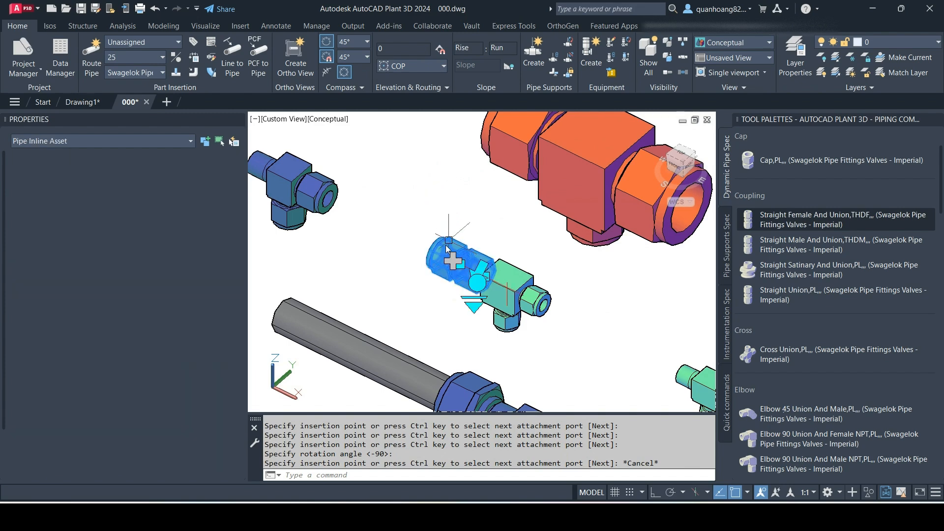
pyautogui.click(451, 260)
pyautogui.click(371, 217)
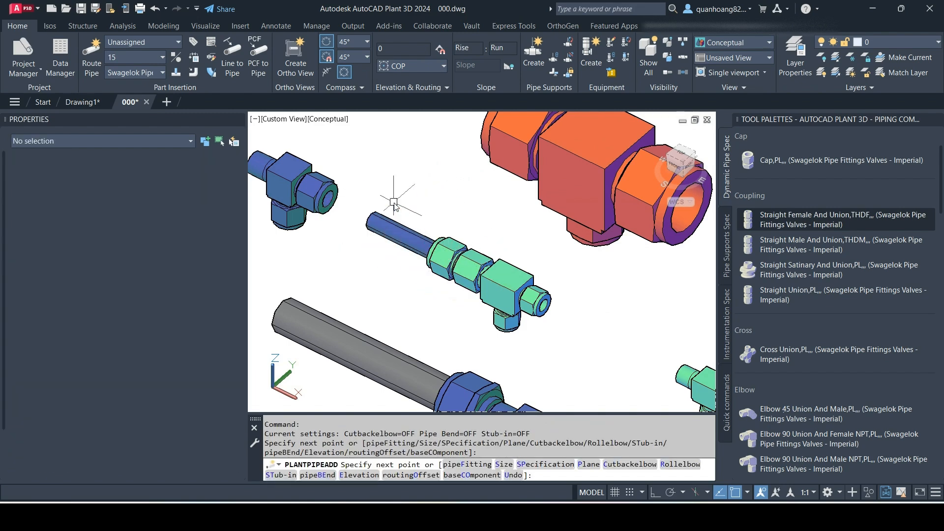
pyautogui.press('Escape')
pyautogui.click(517, 280)
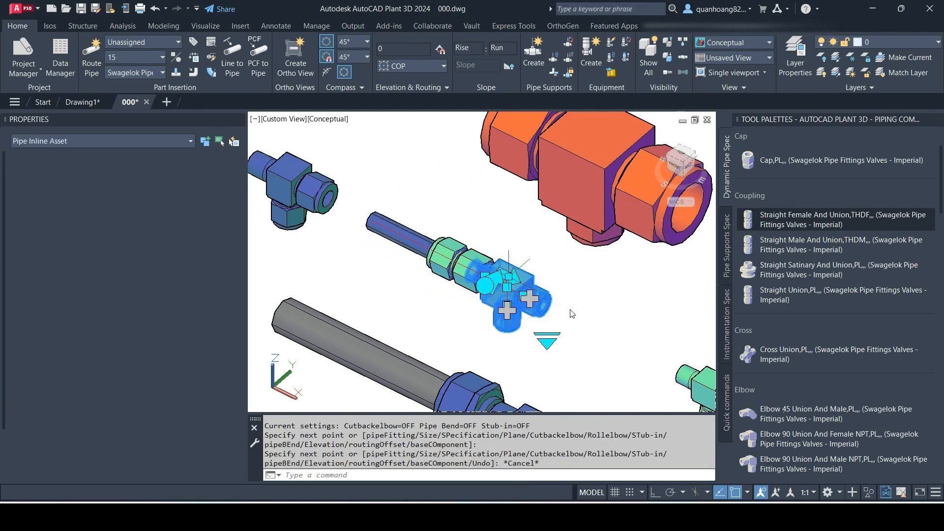
pyautogui.click(544, 304)
pyautogui.press('Escape')
# Delete the trial pipes and the female coupling from the green tee.
pyautogui.click(593, 327)
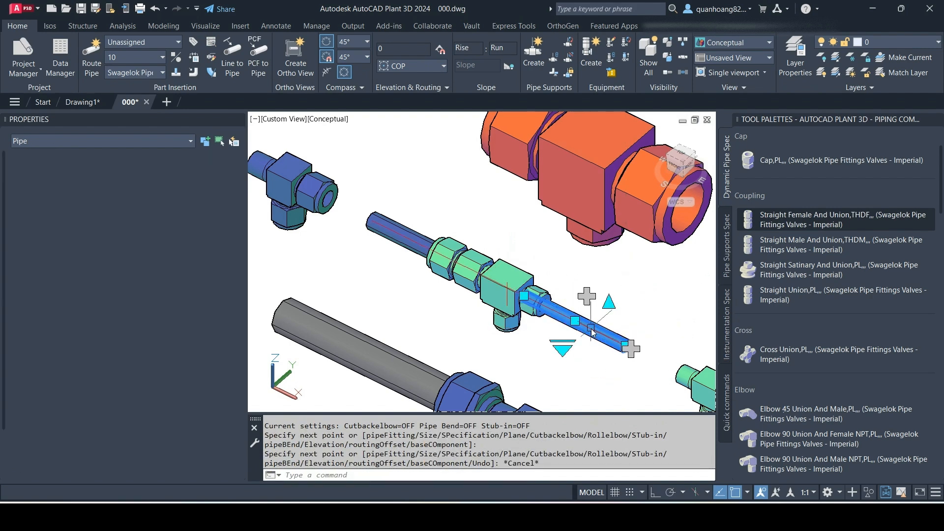
pyautogui.press('Delete')
pyautogui.click(427, 249)
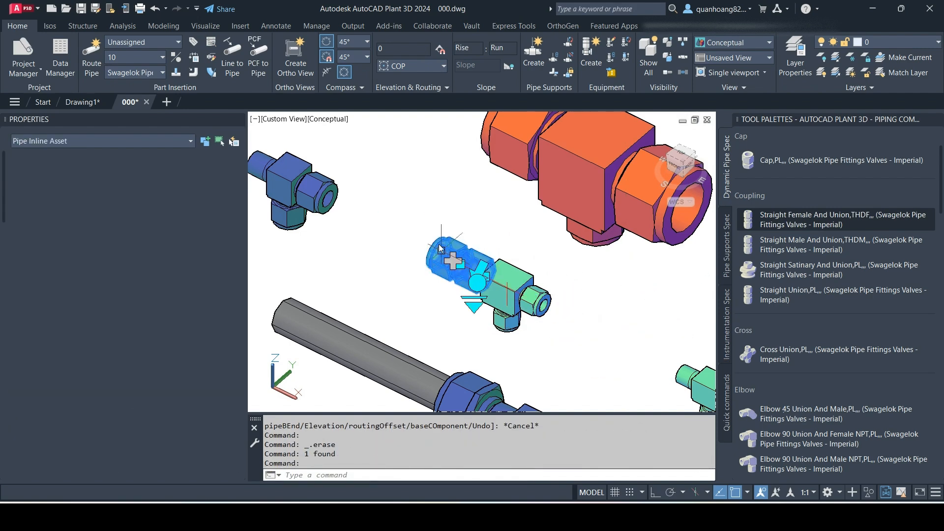
pyautogui.press('Delete')
# Route a straight size 40 pipe from each of the two aligned union ends of the large orange tee.
pyautogui.scroll(-6, 482, 231)
pyautogui.moveTo(516, 201); pyautogui.dragTo(487, 270, button='middle')
pyautogui.scroll(3, 491, 270)
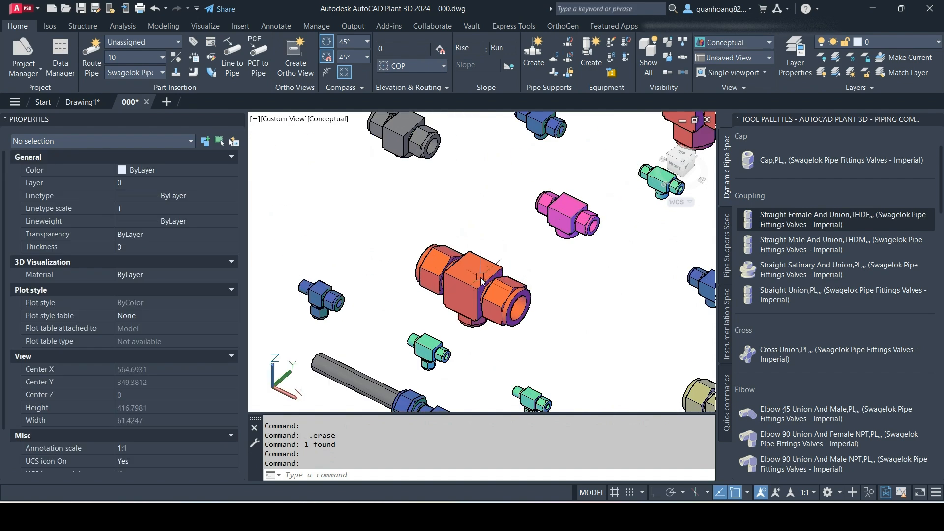
pyautogui.click(481, 281)
pyautogui.click(520, 337)
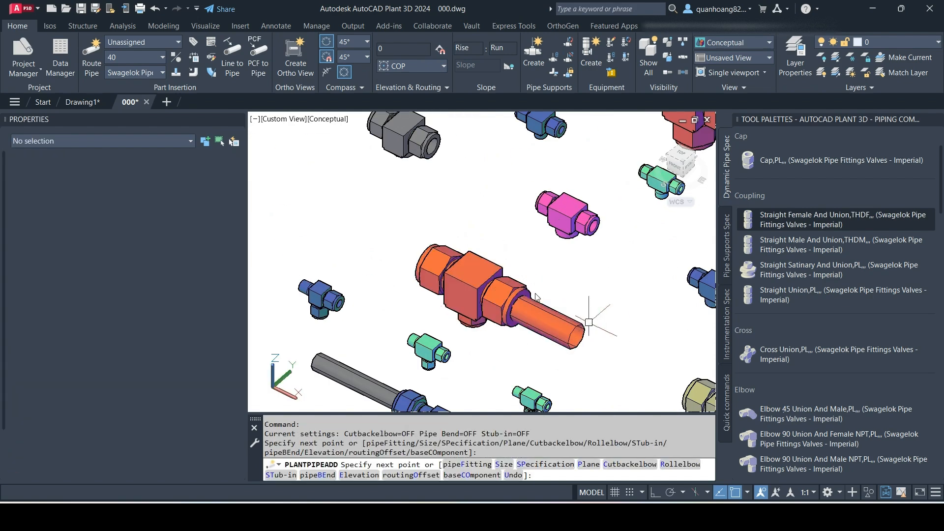
pyautogui.press('Escape')
pyautogui.click(480, 276)
pyautogui.click(445, 273)
pyautogui.click(353, 210)
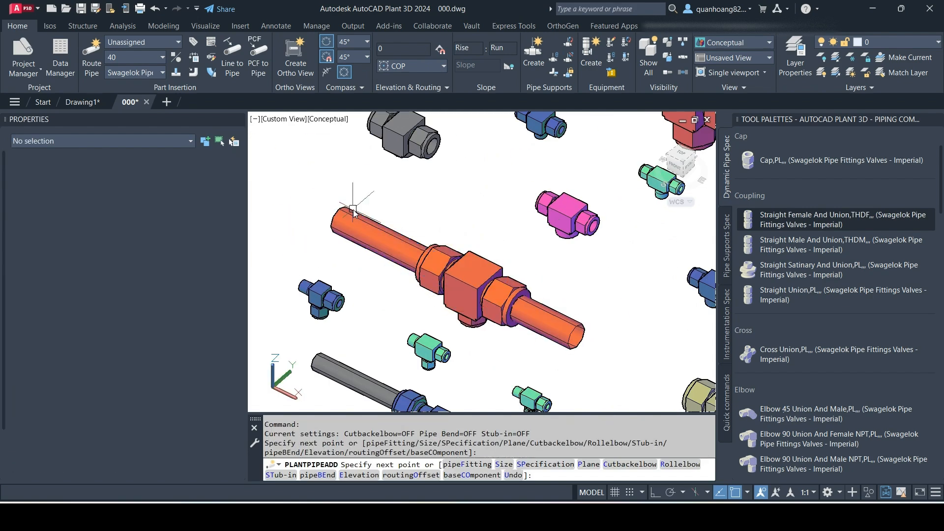
pyautogui.press('Escape')
pyautogui.press('Escape')
# Look over the inserted couplings, gauges, caps, needle valves, actuated valves and check valves along the layout up to the yellow ball valves.
pyautogui.scroll(-5, 433, 222)
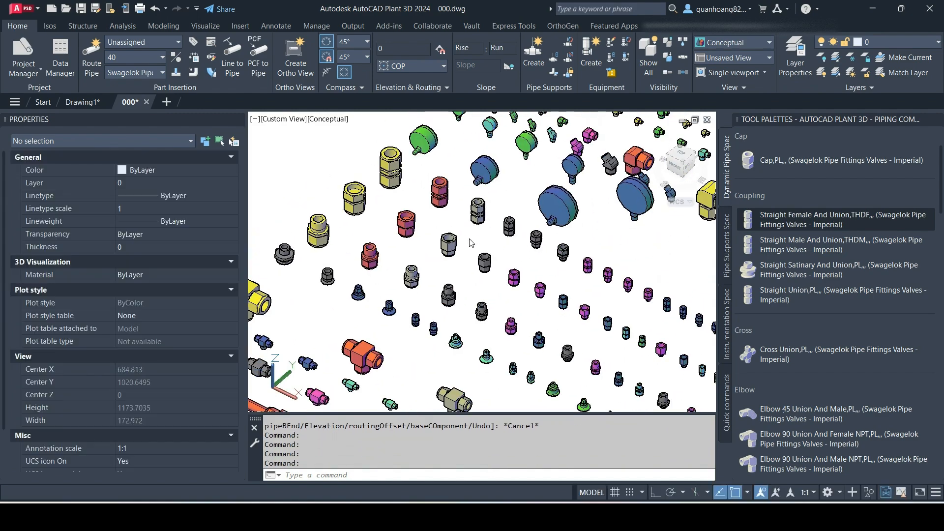
pyautogui.scroll(3, 485, 225)
pyautogui.scroll(-8, 497, 240)
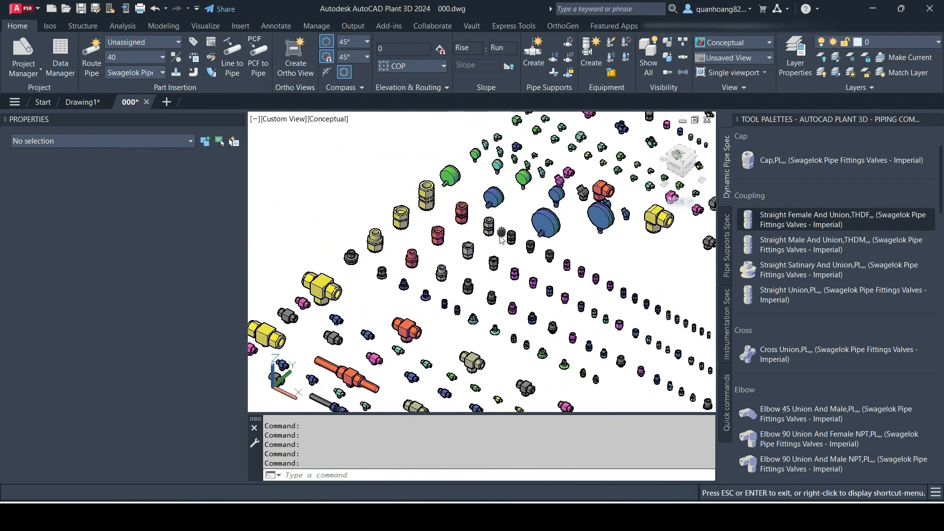
pyautogui.scroll(5, 512, 255)
pyautogui.scroll(-5, 524, 237)
pyautogui.scroll(5, 524, 236)
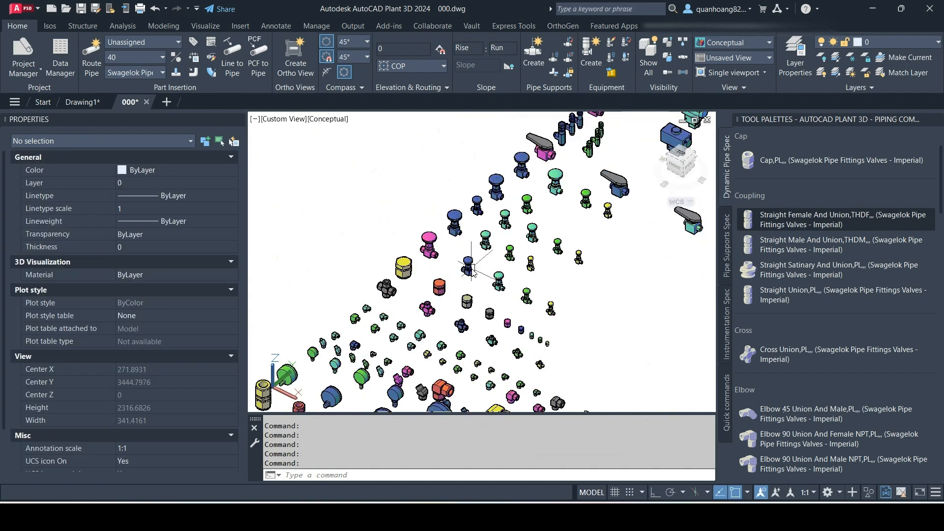
pyautogui.moveTo(476, 250); pyautogui.dragTo(397, 378, button='middle')
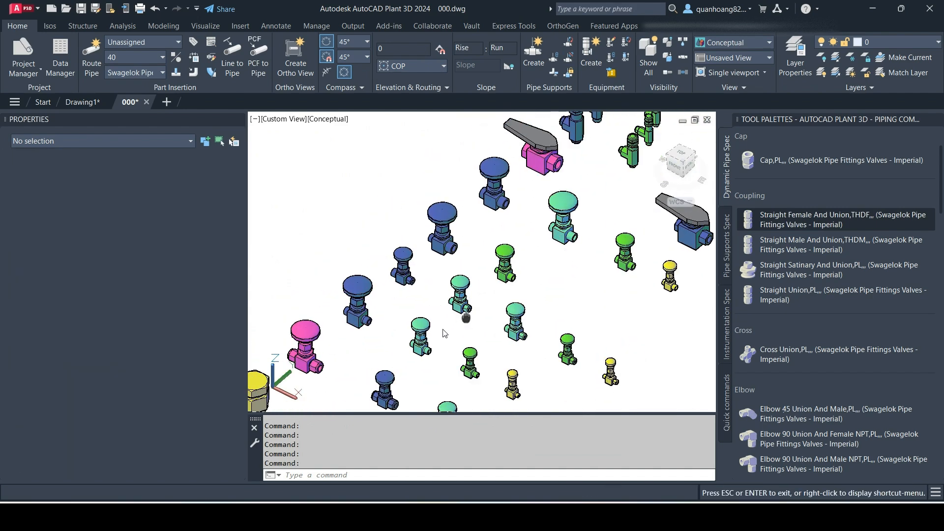
pyautogui.scroll(-1, 433, 312)
pyautogui.moveTo(521, 274); pyautogui.dragTo(400, 374, button='middle')
pyautogui.moveTo(493, 278); pyautogui.dragTo(349, 337, button='middle')
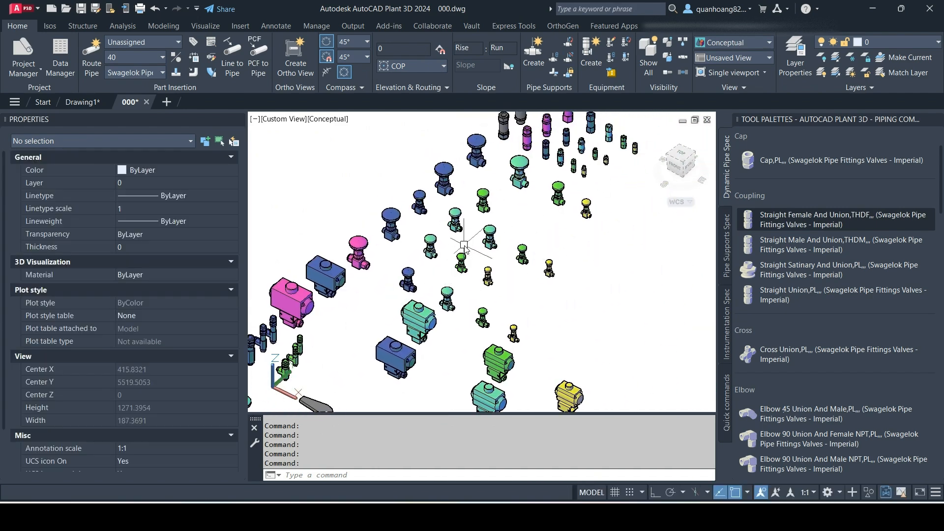
pyautogui.moveTo(476, 239); pyautogui.dragTo(432, 353, button='middle')
pyautogui.scroll(1, 501, 230)
pyautogui.moveTo(501, 231); pyautogui.dragTo(404, 343, button='middle')
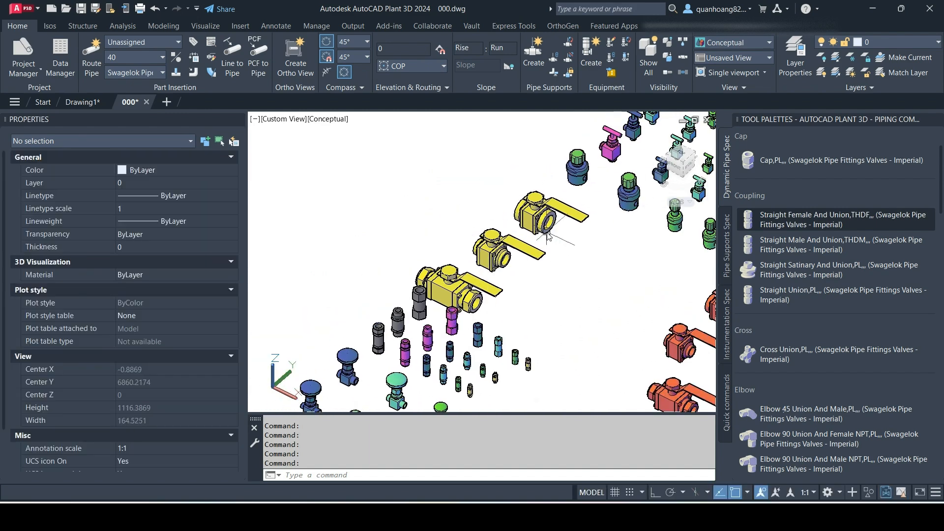
# Review the dimensions of the yellow ball valve with union ends and set its A value to 90 to rotate the handle.
pyautogui.scroll(4, 544, 231)
pyautogui.moveTo(450, 270); pyautogui.dragTo(527, 195, button='middle')
pyautogui.moveTo(476, 244); pyautogui.dragTo(519, 249)
pyautogui.press('Escape')
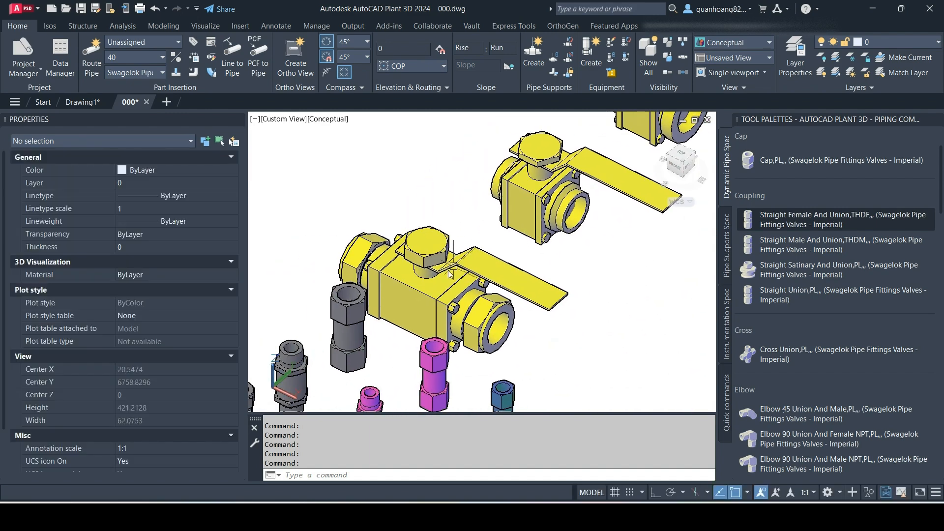
pyautogui.click(404, 300)
pyautogui.scroll(-15, 96, 305)
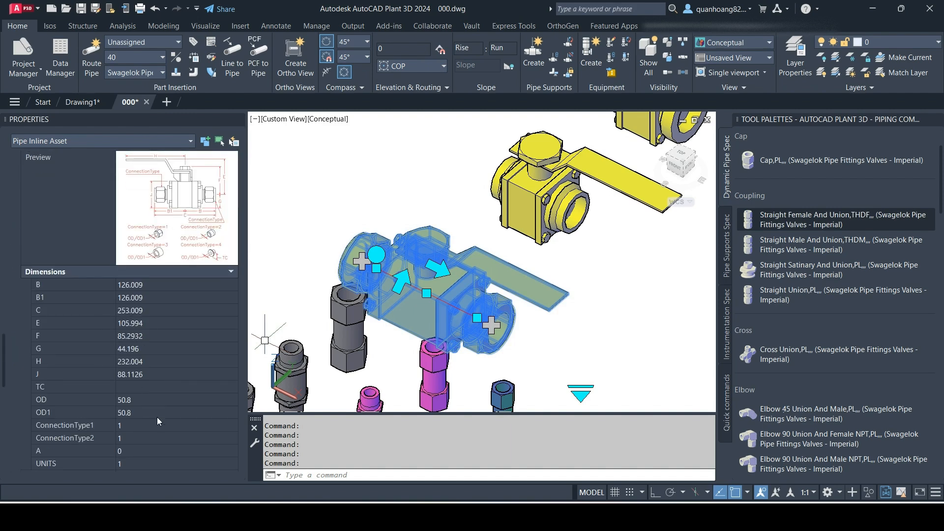
pyautogui.click(155, 449)
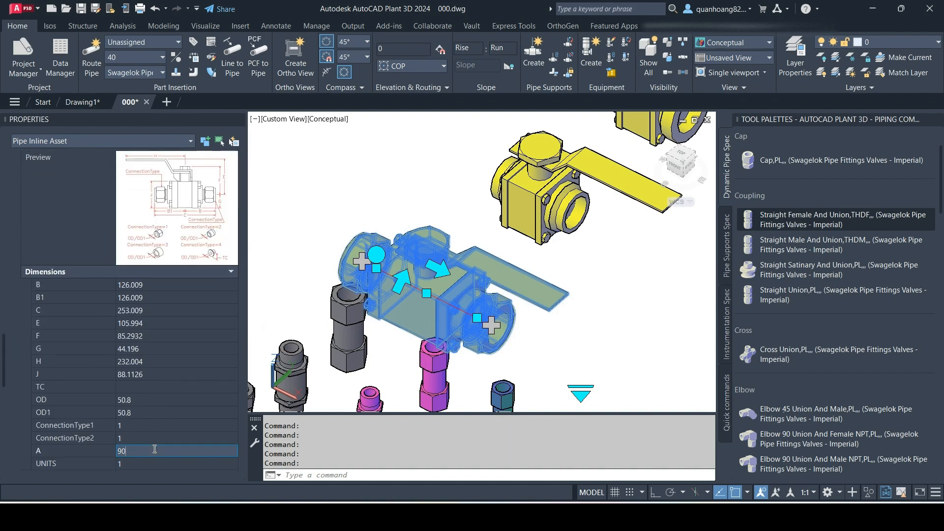
pyautogui.write('90')
pyautogui.press('Return')
pyautogui.press('Escape')
# Examine the rotated valve handle and the remaining inserted valves, ending with an overview of the entire parts layout.
pyautogui.scroll(-3, 431, 313)
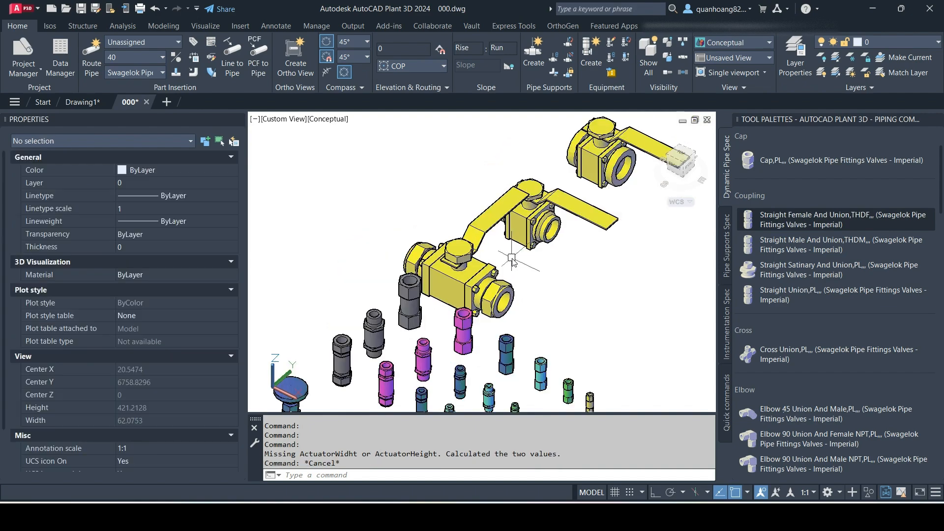
pyautogui.scroll(-3, 430, 314)
pyautogui.moveTo(523, 259); pyautogui.dragTo(396, 370, button='middle')
pyautogui.scroll(2, 477, 268)
pyautogui.scroll(-4, 494, 271)
pyautogui.moveTo(563, 317); pyautogui.dragTo(442, 232, button='middle')
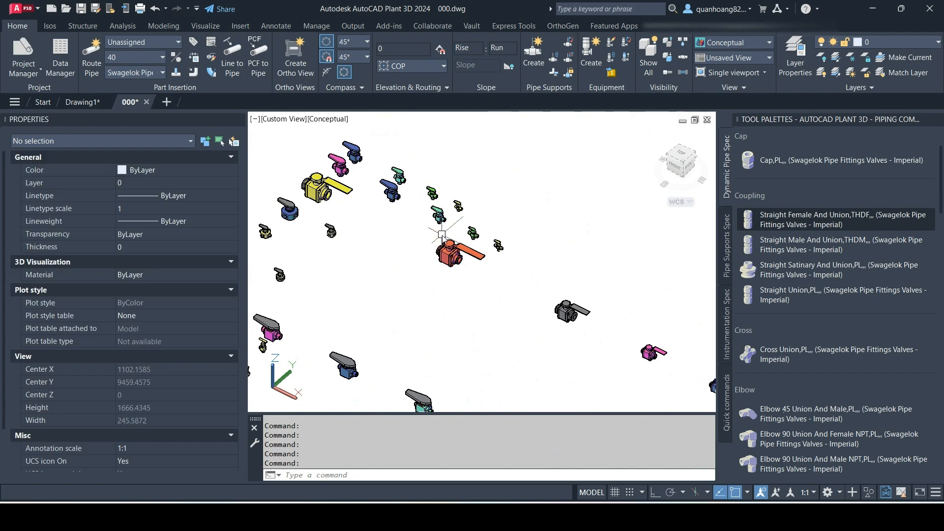
pyautogui.scroll(6, 430, 217)
pyautogui.scroll(-10, 429, 217)
pyautogui.moveTo(399, 253); pyautogui.dragTo(510, 237, button='middle')
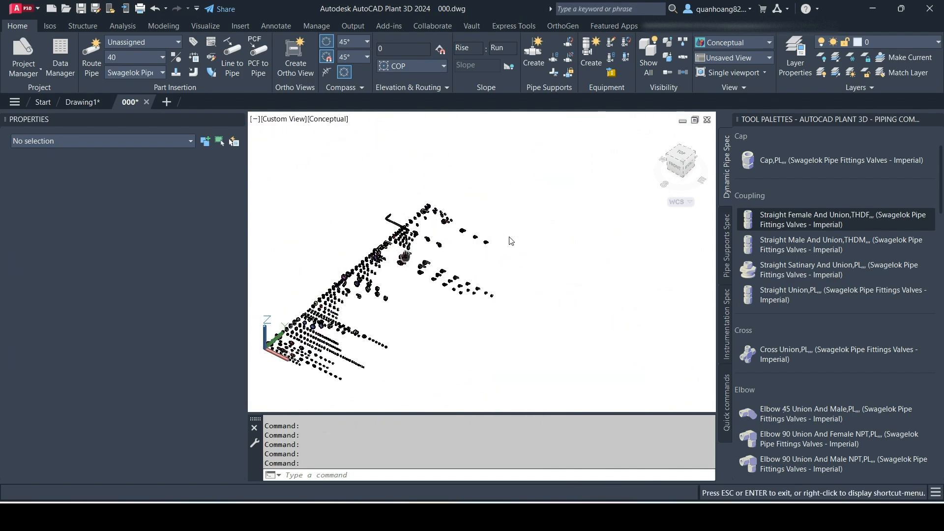